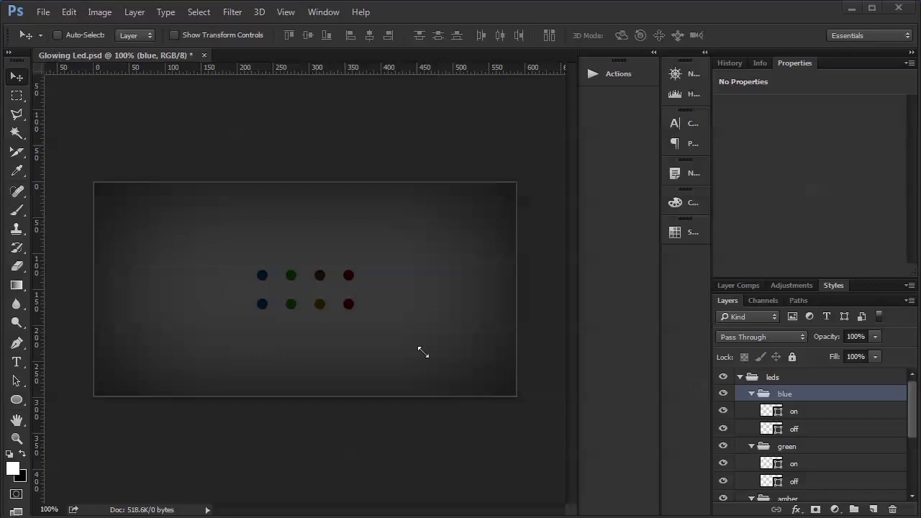
Examine the fill colors of the "on" shape layers in the blue and green groups.
double_click(769, 411)
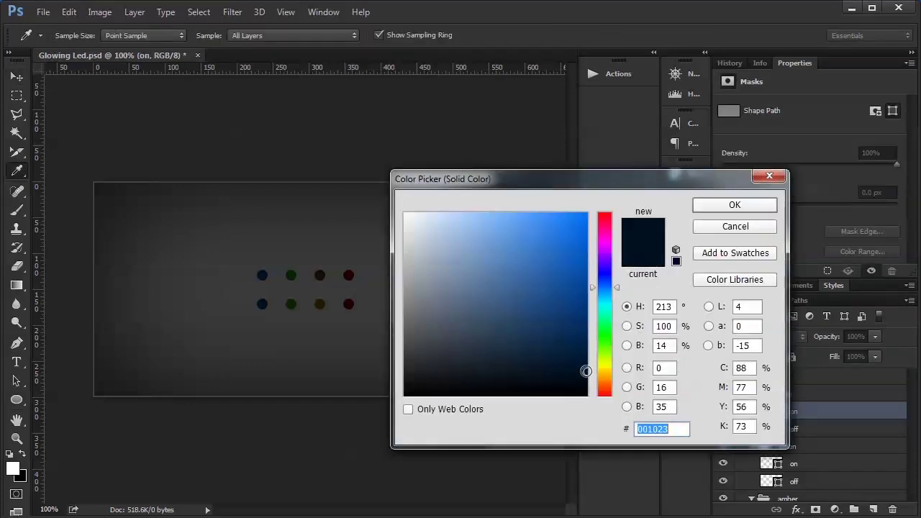
left_click(722, 204)
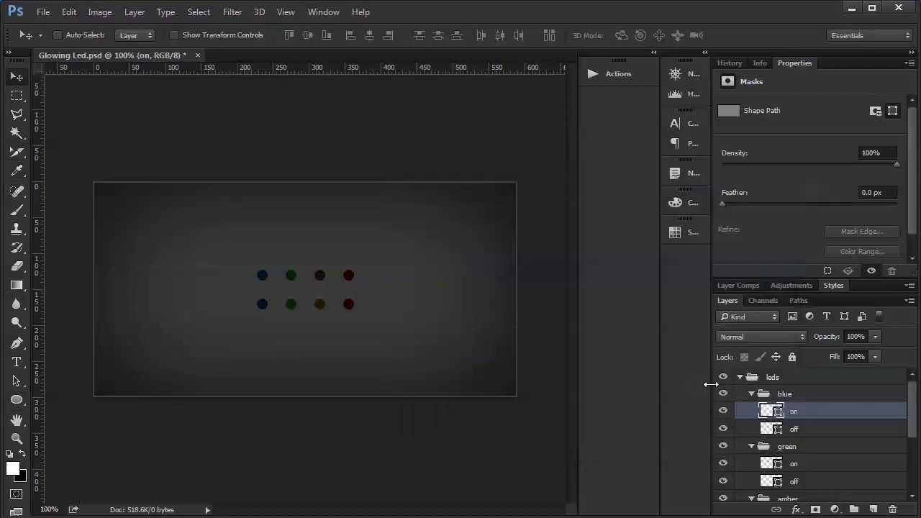
double_click(769, 464)
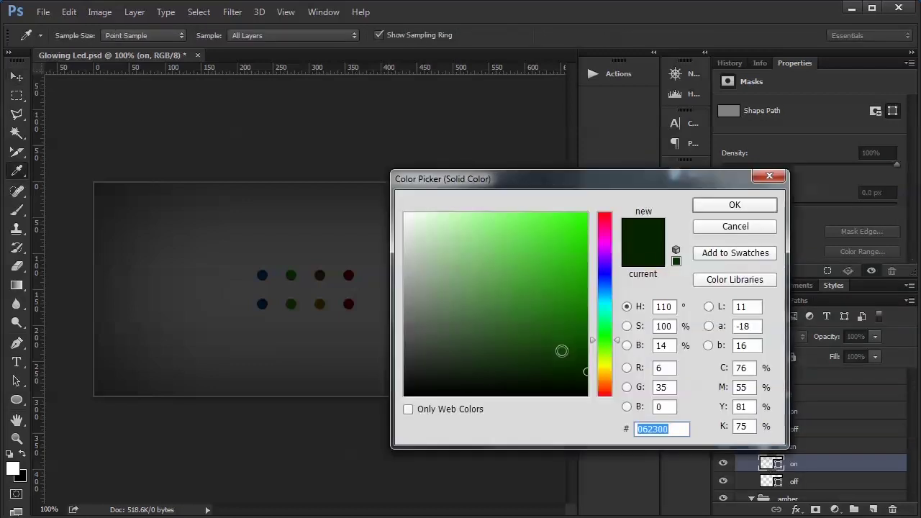
left_click(716, 209)
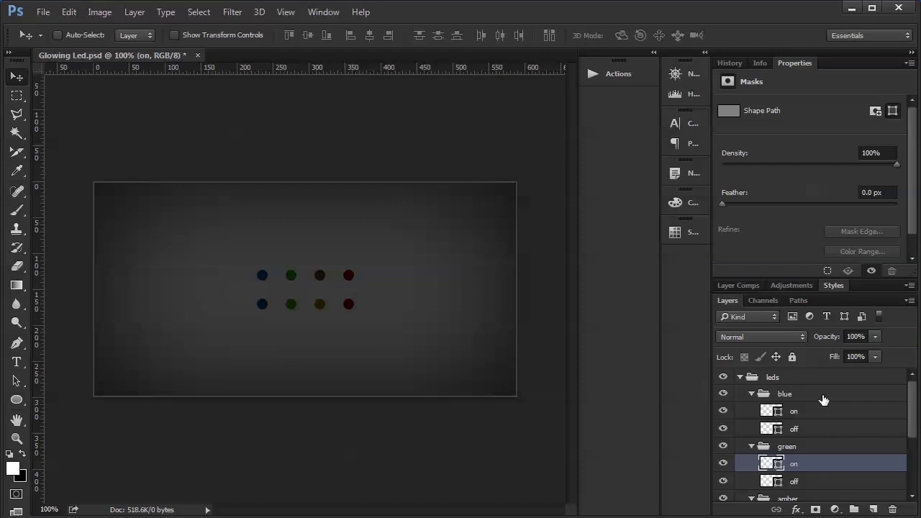
Apply the "led off" style to the "off" layer in the blue group.
left_click(832, 415)
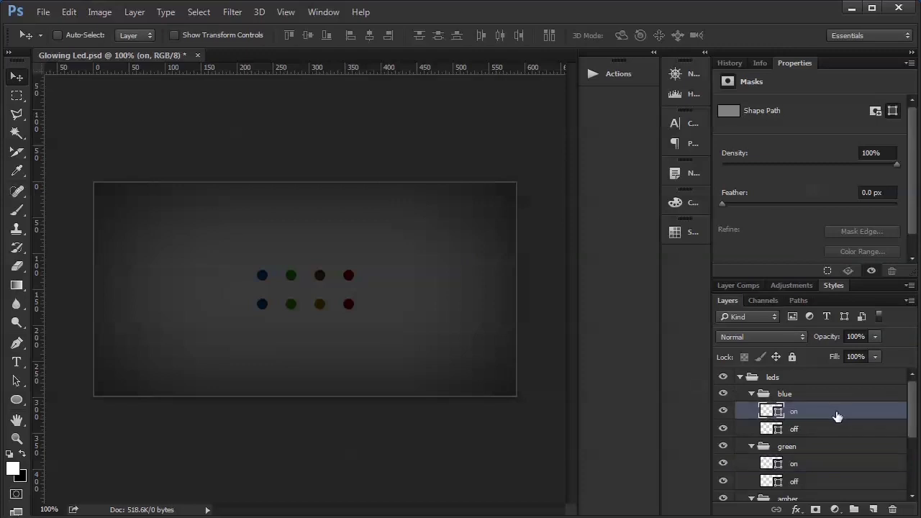
left_click(813, 430)
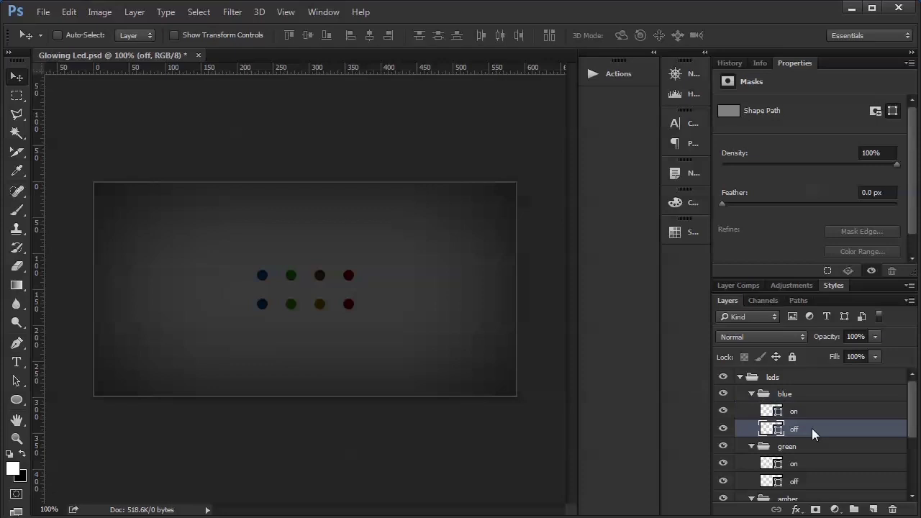
left_click(833, 287)
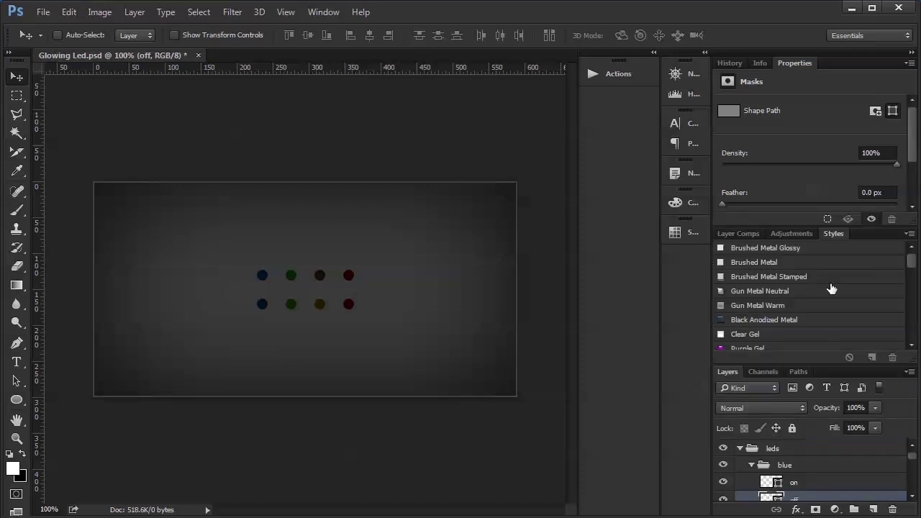
left_click_drag(915, 263, 911, 350)
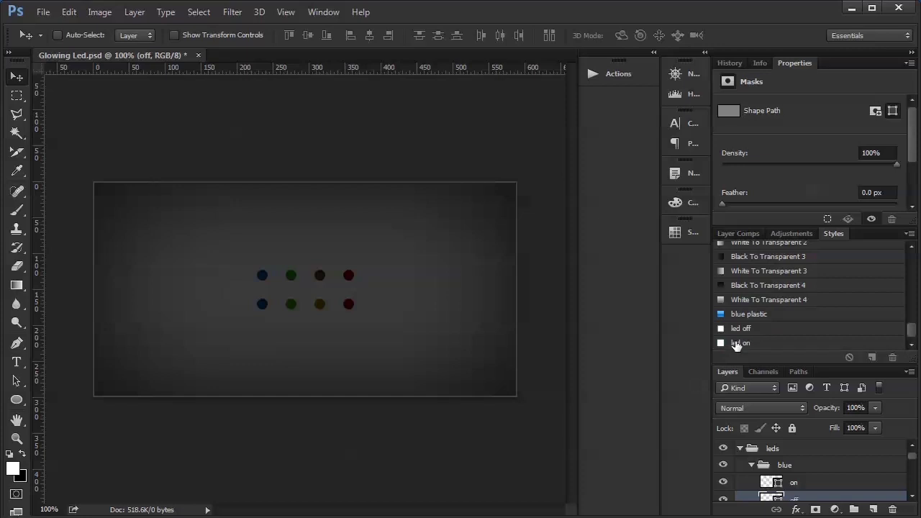
left_click(738, 332)
double_click(835, 234)
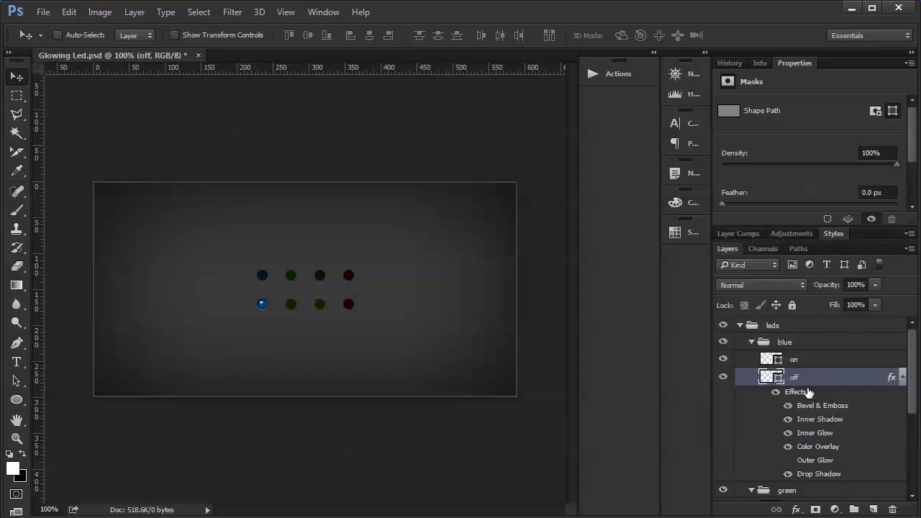
Review the blue "off" layer's Bevel & Emboss, Inner Shadow, Inner Glow, Color Overlay and Drop Shadow settings, including the overlay color.
double_click(892, 378)
left_click_drag(406, 148, 434, 101)
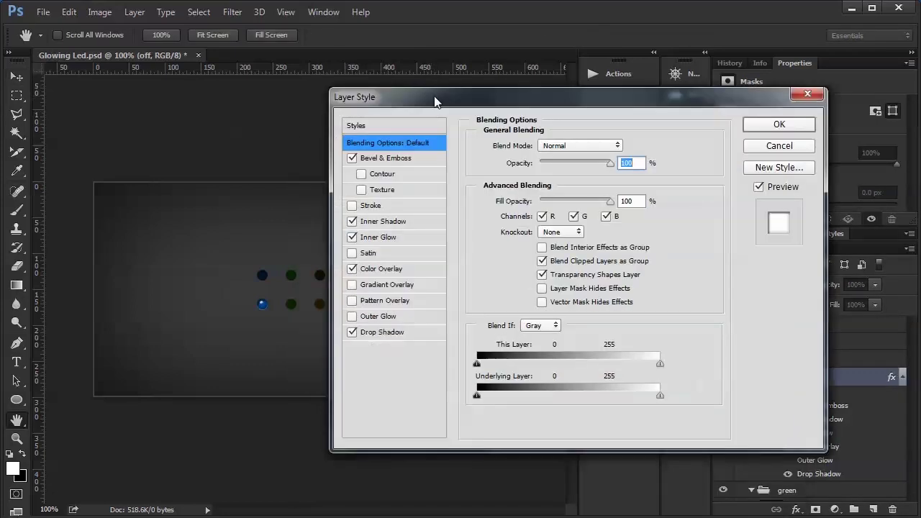
left_click(389, 158)
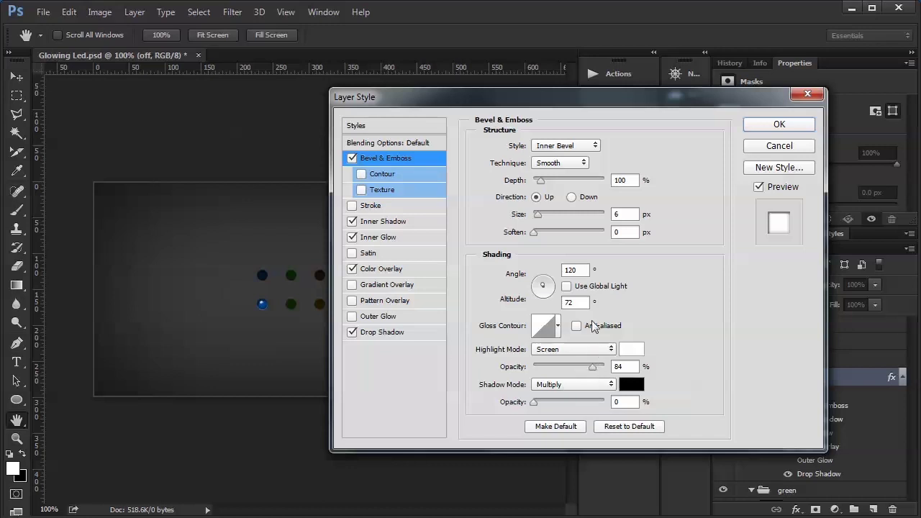
left_click(569, 303)
left_click(373, 224)
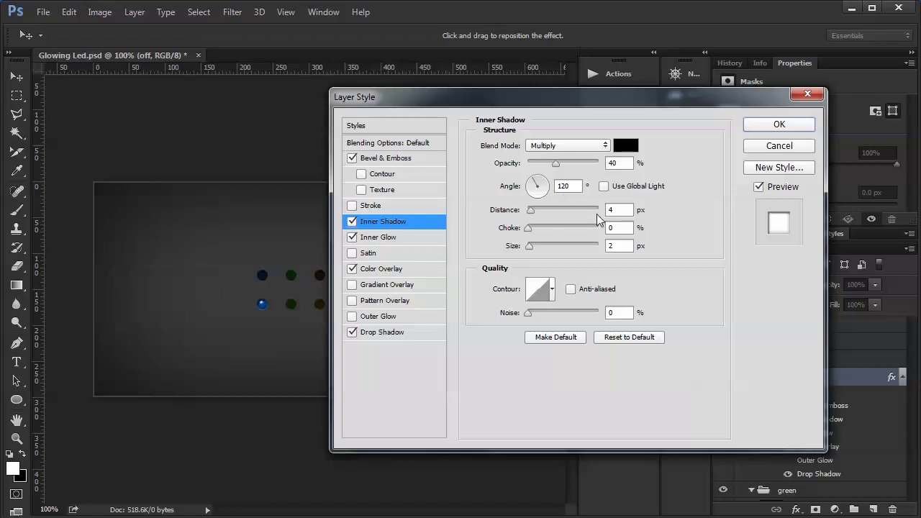
left_click(374, 242)
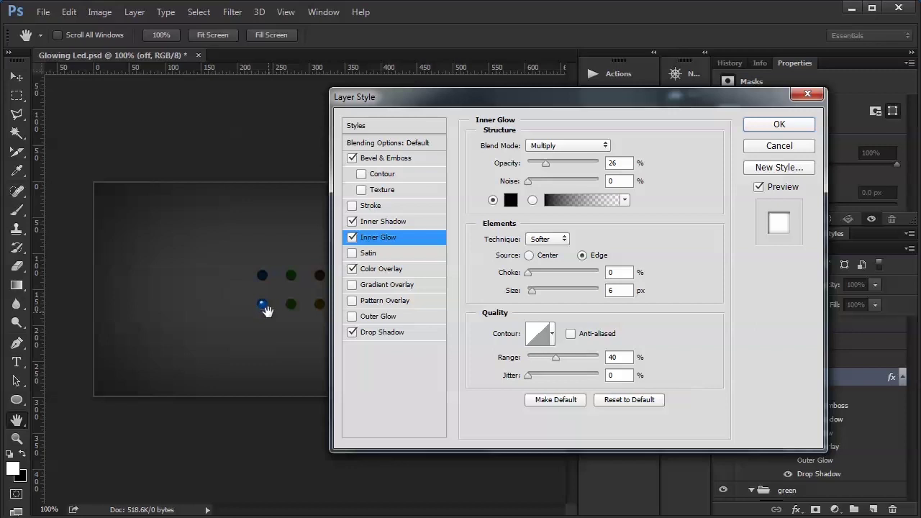
left_click(374, 269)
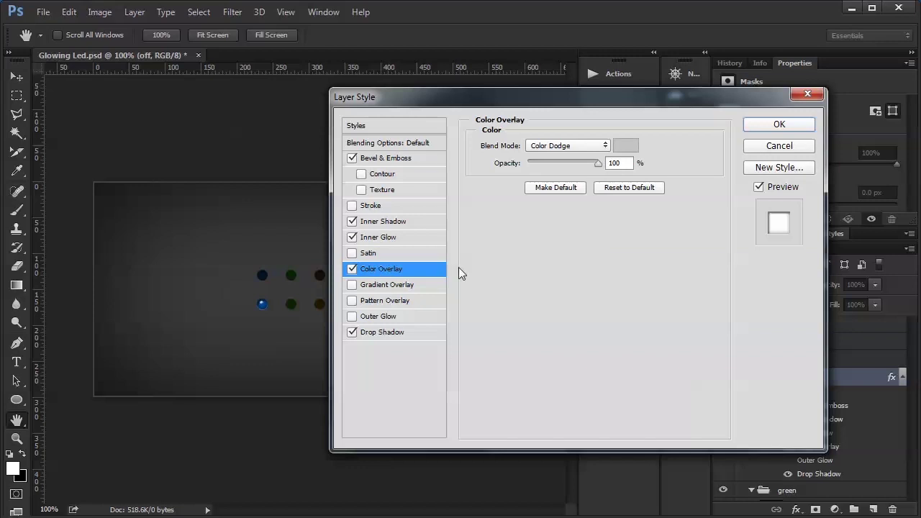
left_click(626, 148)
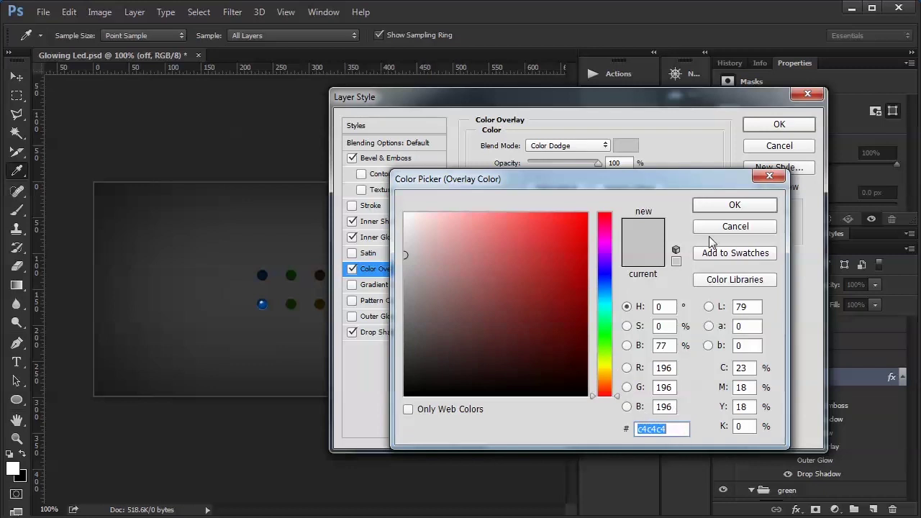
left_click(719, 208)
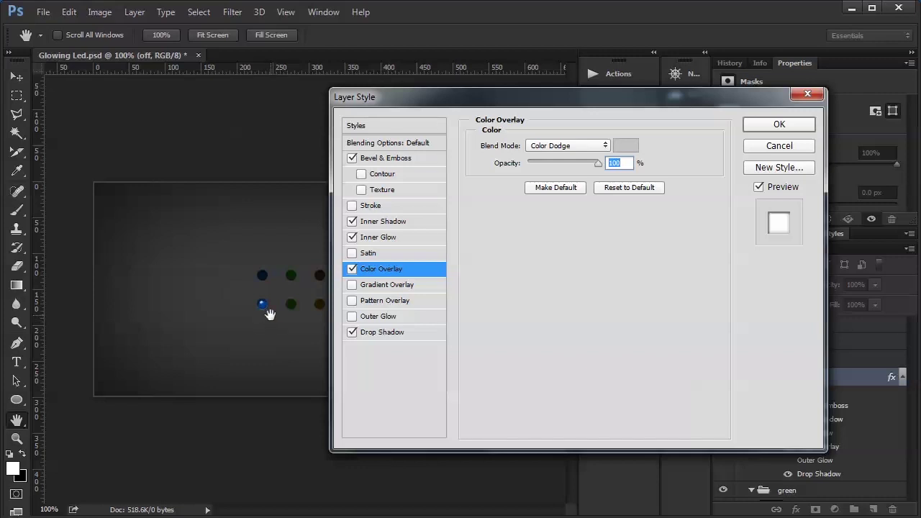
left_click(379, 332)
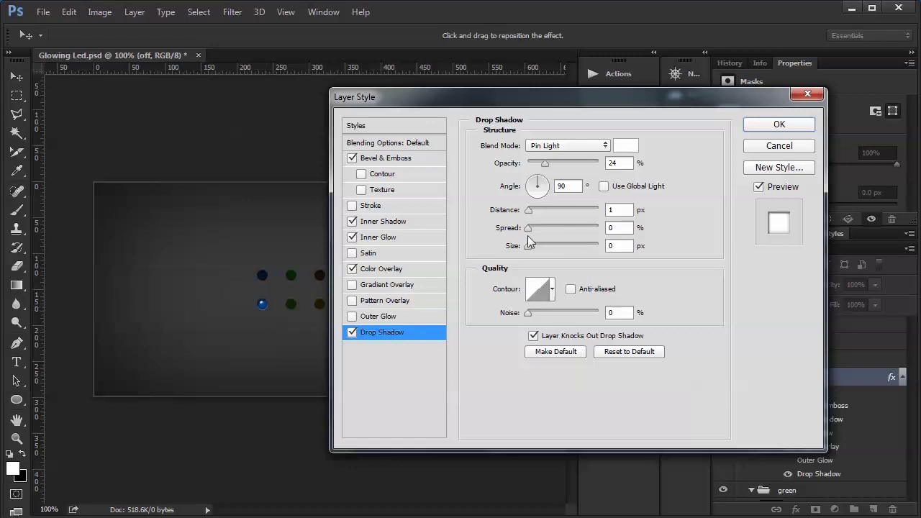
left_click(777, 126)
Apply the "led on" style to the "on" layer in the blue group.
left_click(795, 359)
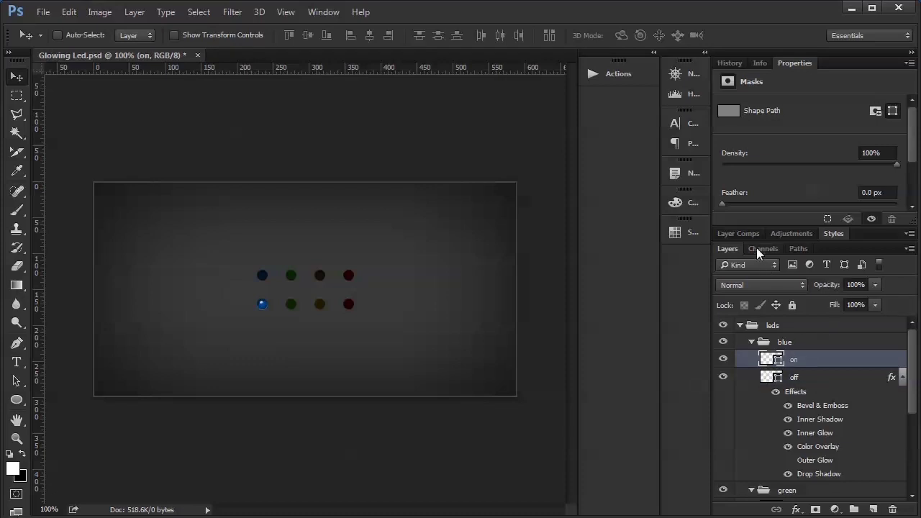
left_click(833, 235)
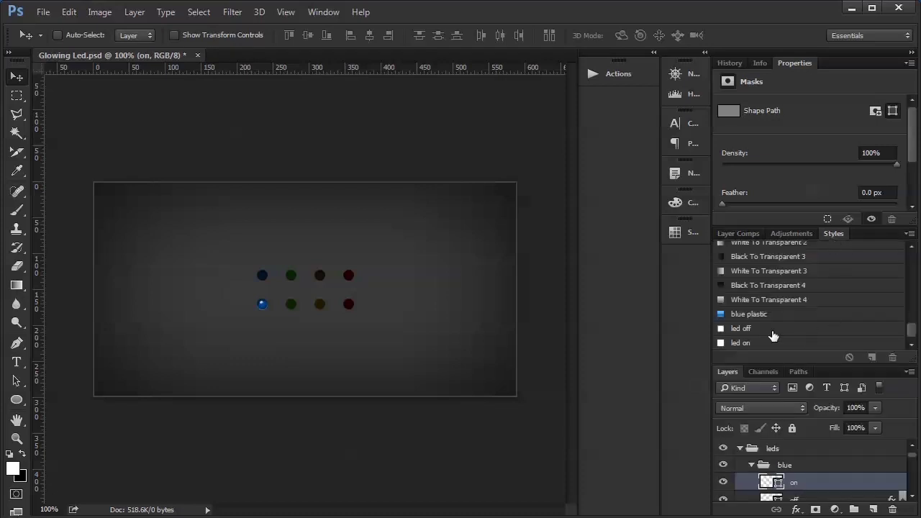
left_click(742, 343)
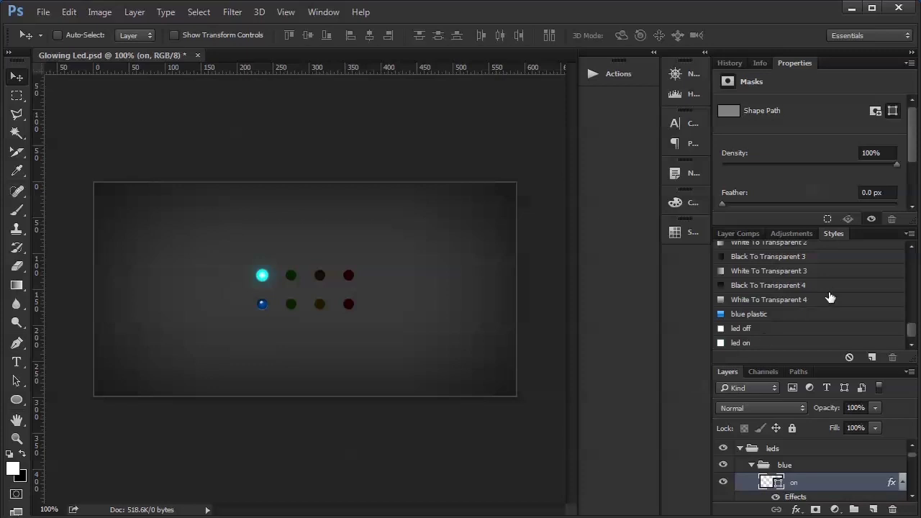
left_click(834, 233)
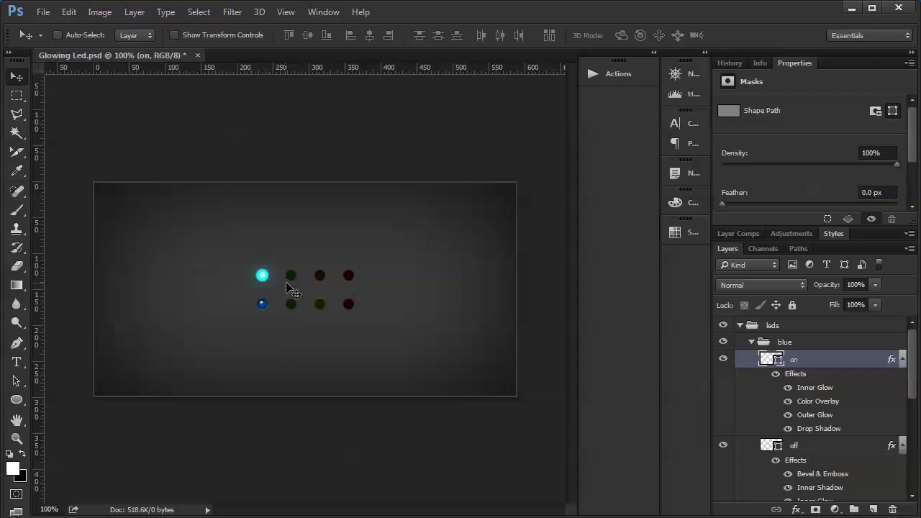
Review the blue "on" layer's Inner Glow, Color Overlay and Outer Glow settings.
double_click(890, 360)
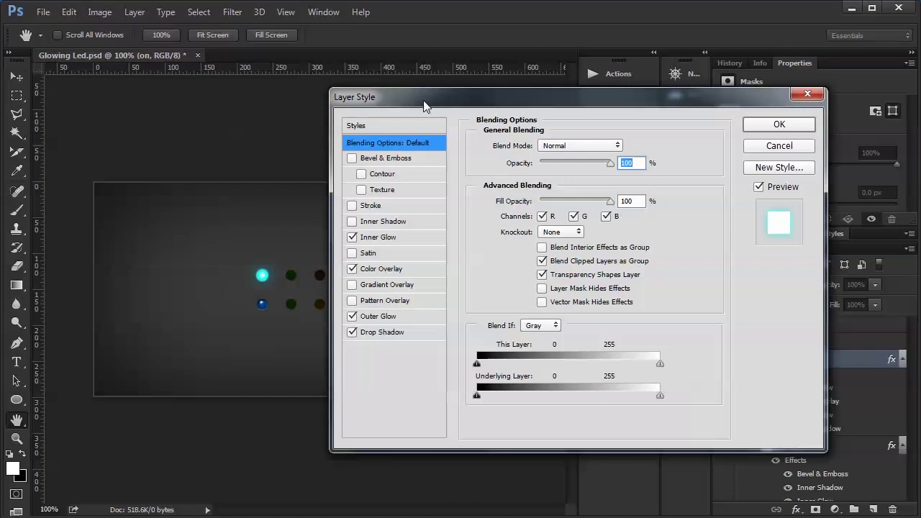
left_click(382, 243)
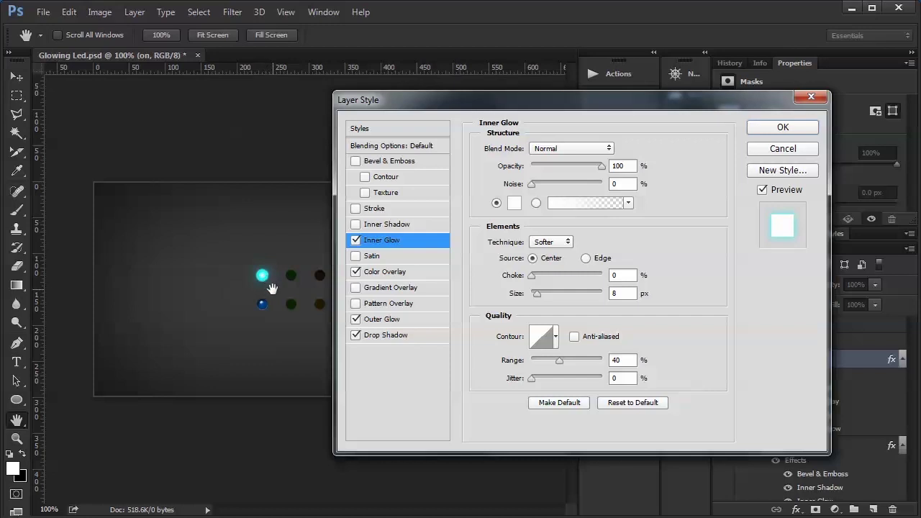
left_click(386, 274)
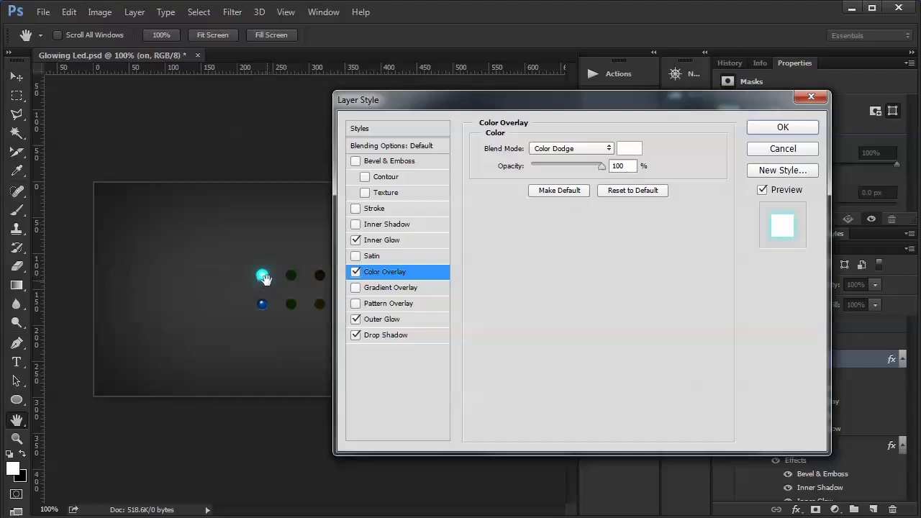
left_click_drag(602, 165, 622, 177)
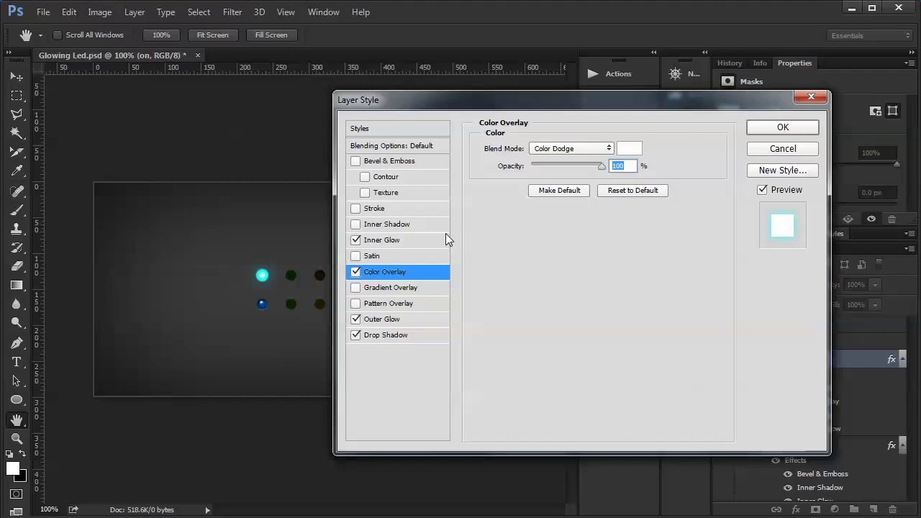
left_click(393, 321)
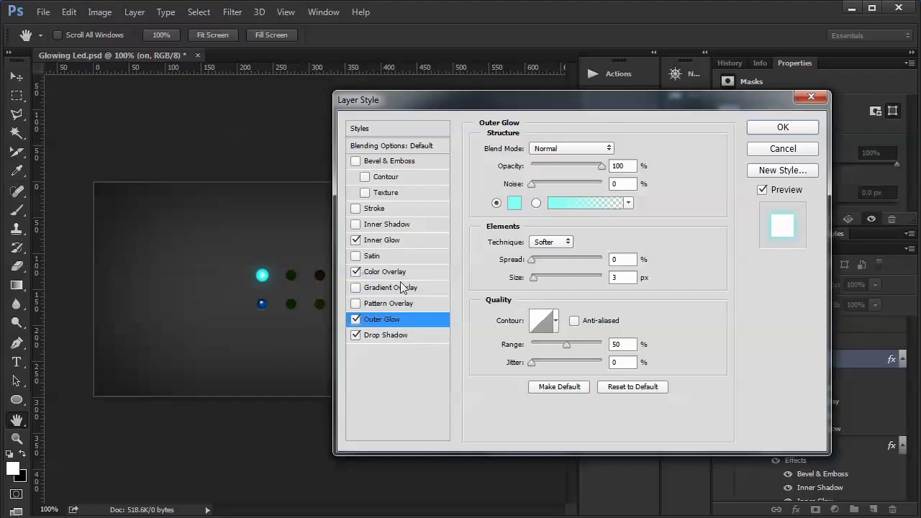
Set the Drop Shadow spread of the blue "on" layer to 10%.
left_click(374, 335)
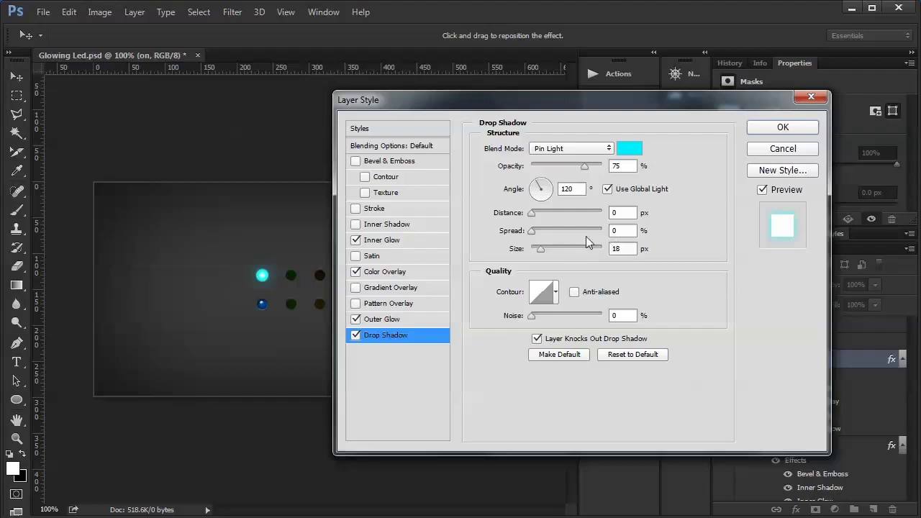
left_click_drag(531, 232, 547, 234)
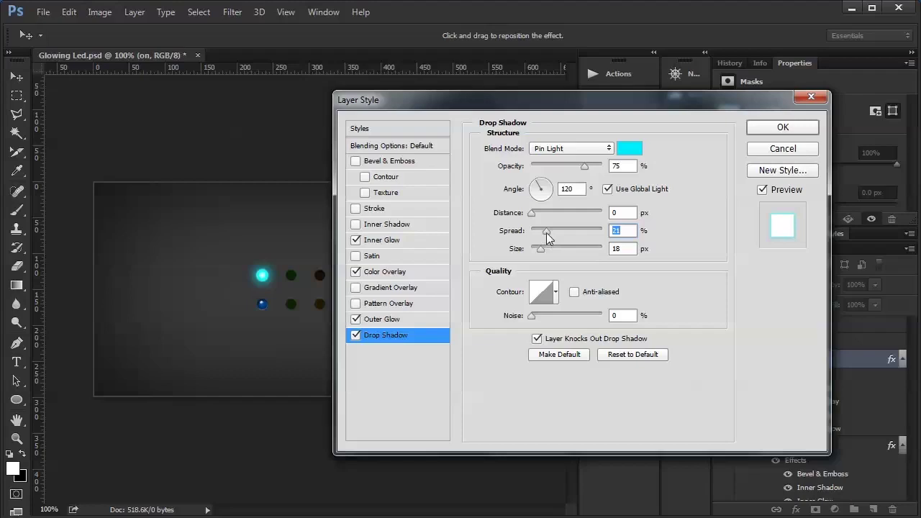
left_click_drag(546, 232, 538, 231)
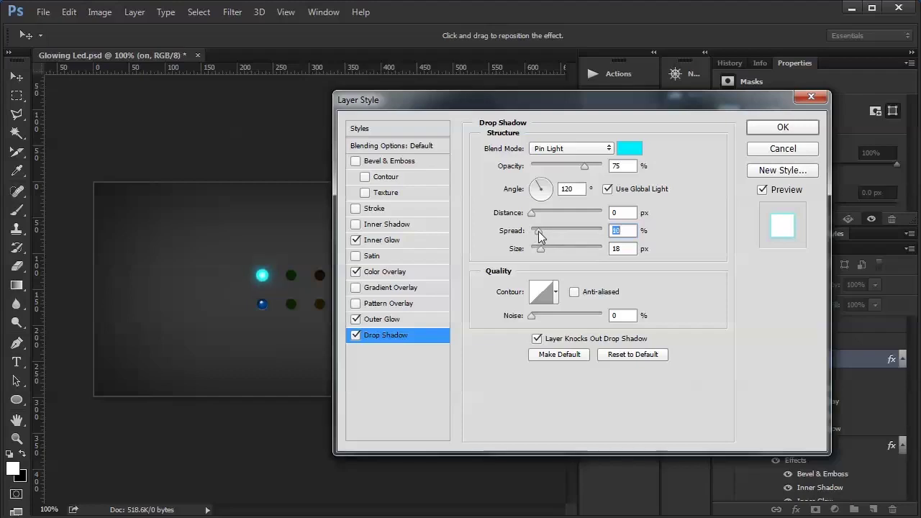
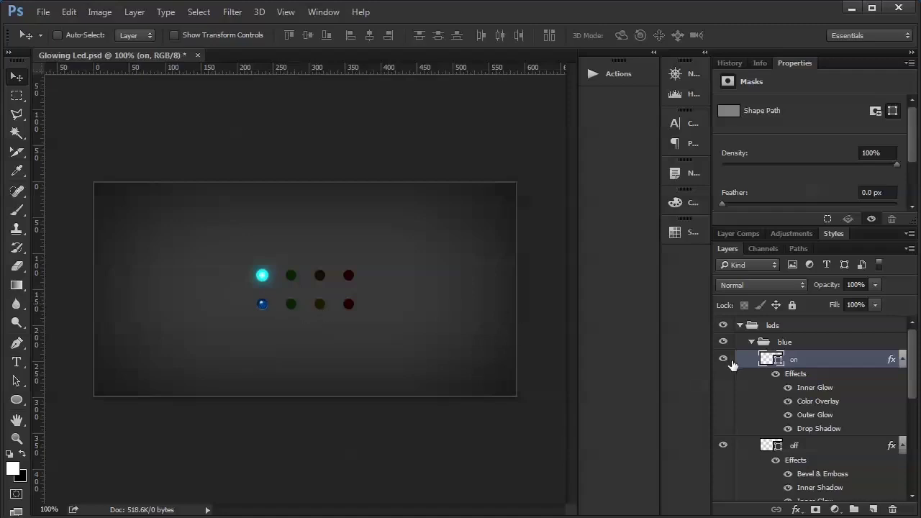
Copy the layer style of the "on" layer in the blue group.
left_click(752, 342)
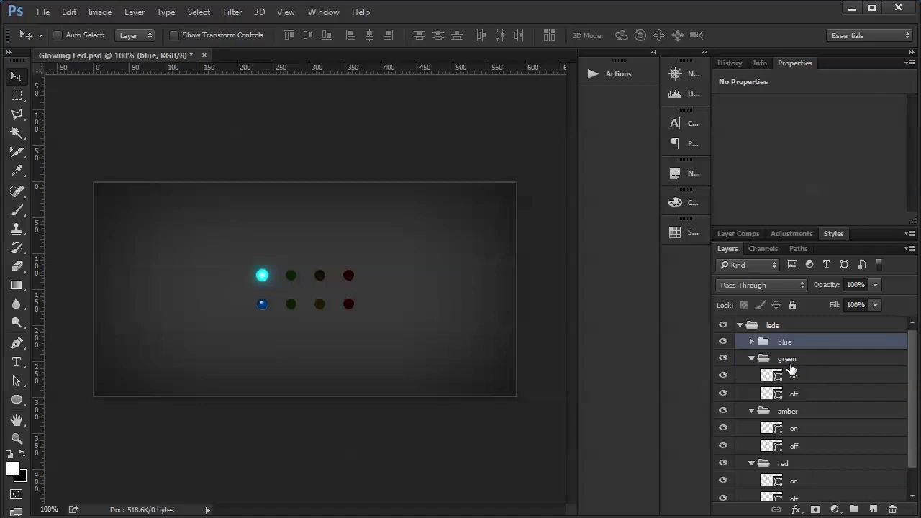
left_click(752, 342)
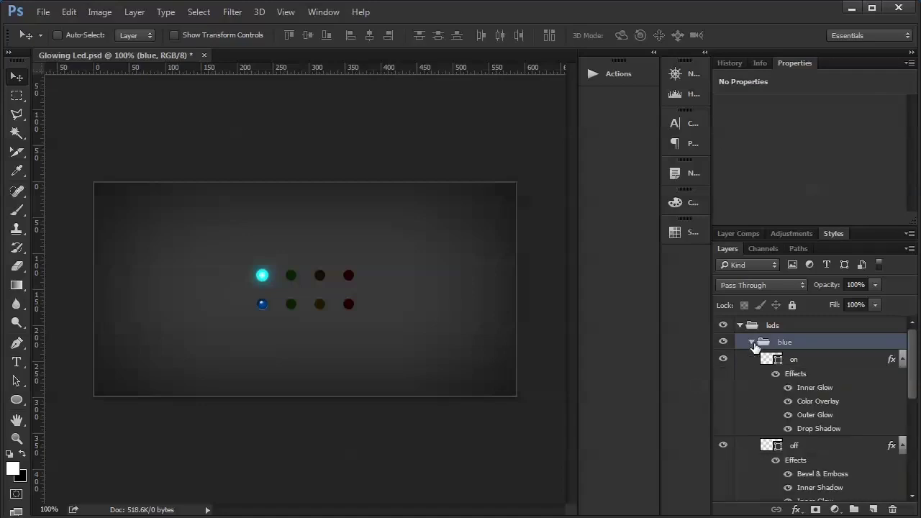
right_click(893, 360)
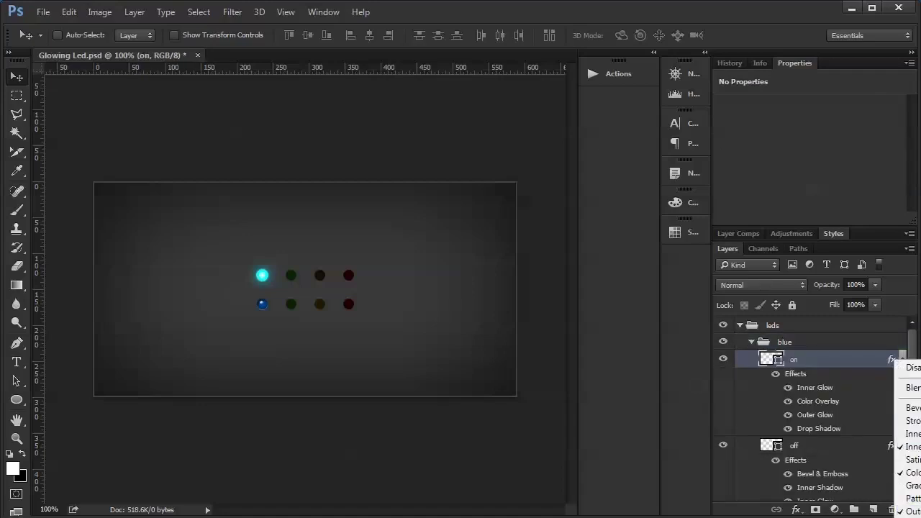
left_click(911, 473)
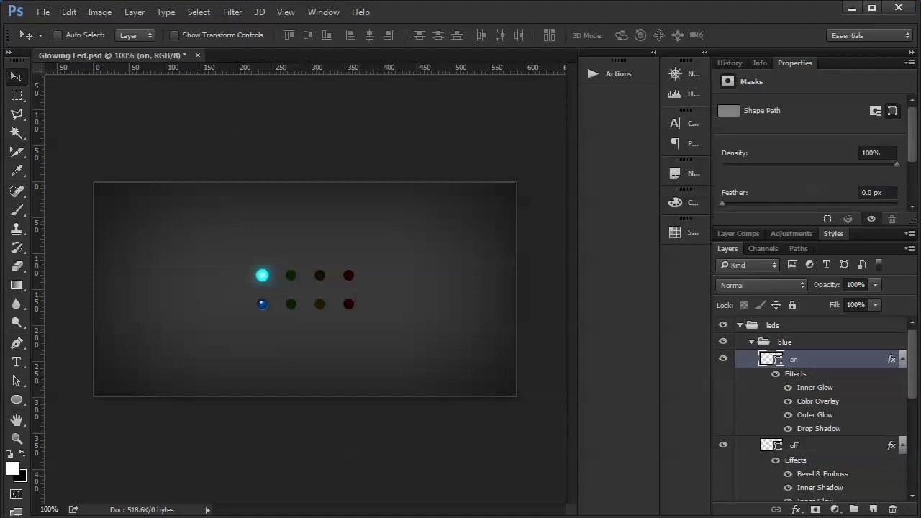
Paste the copied layer style onto the "on" layers of the green, amber and red groups together.
left_click(752, 343)
left_click(802, 375)
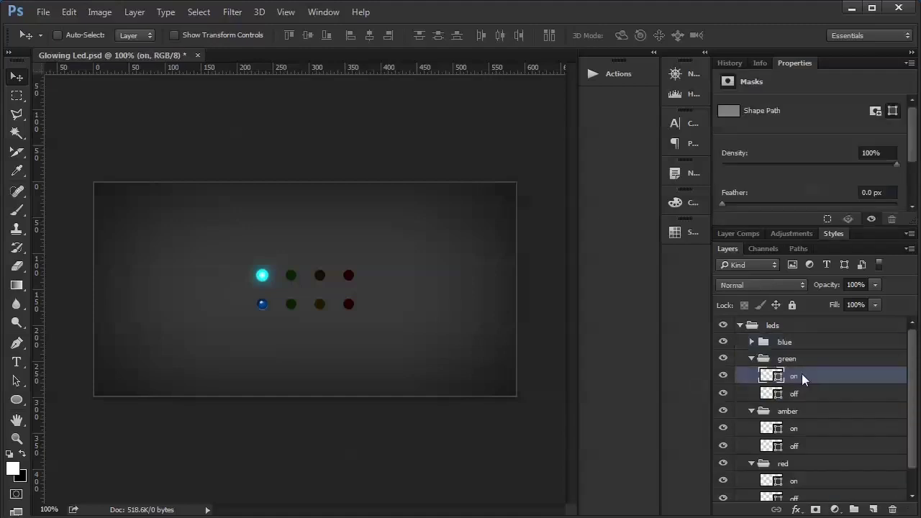
left_click(803, 396)
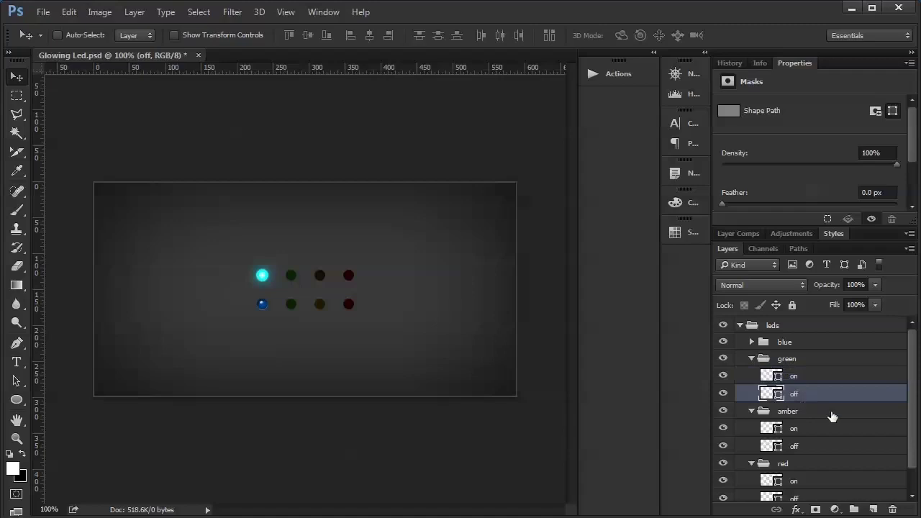
left_click(803, 377)
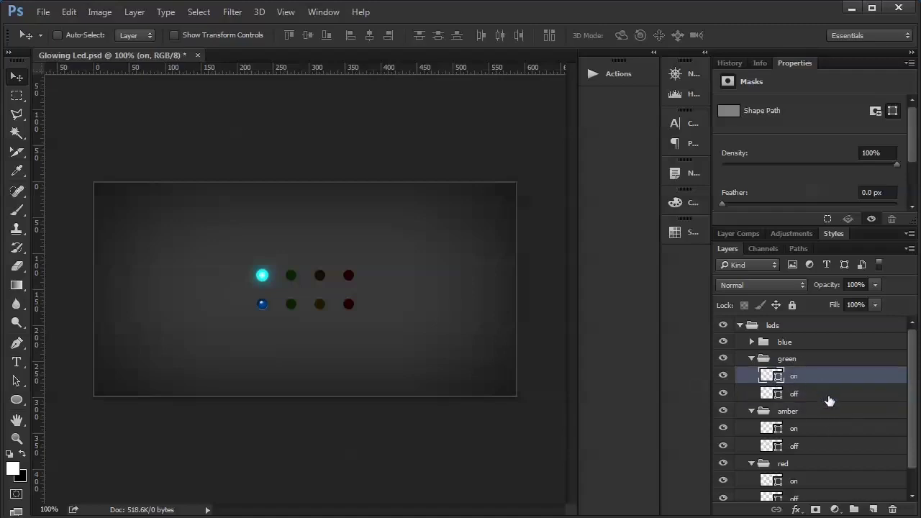
left_click(808, 430, "ctrl")
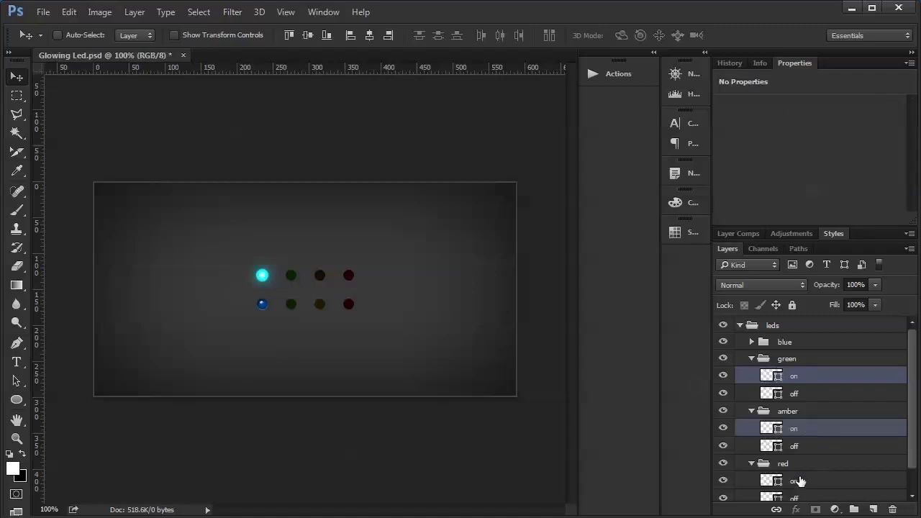
left_click(800, 484, "ctrl")
right_click(873, 481)
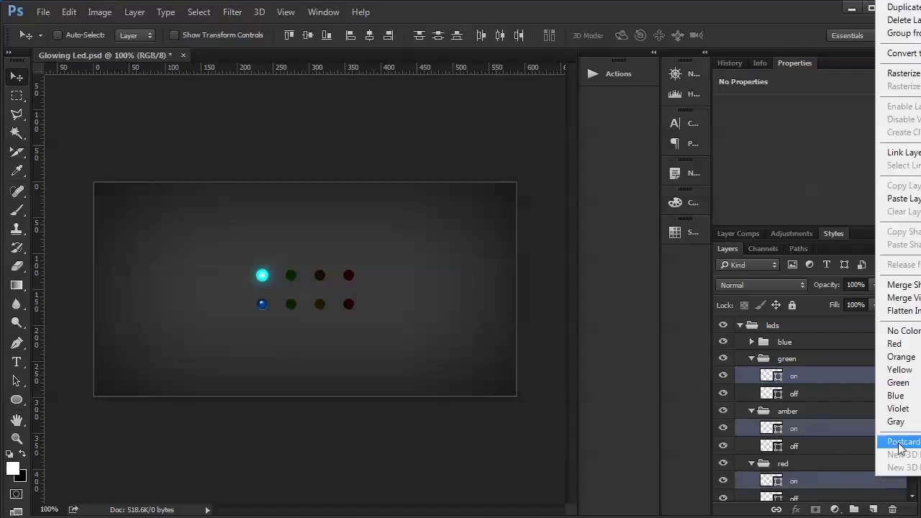
left_click(912, 200)
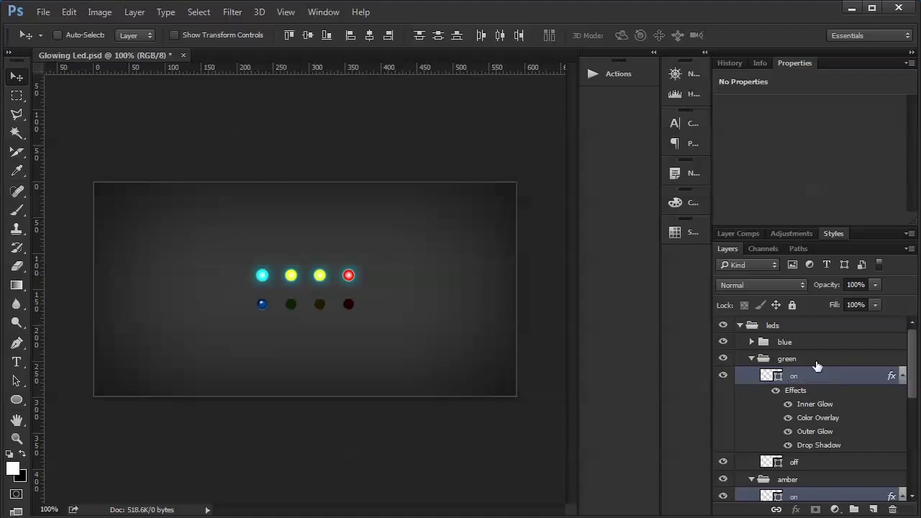
Copy the layer style of the "off" layer in the blue group.
left_click(751, 360)
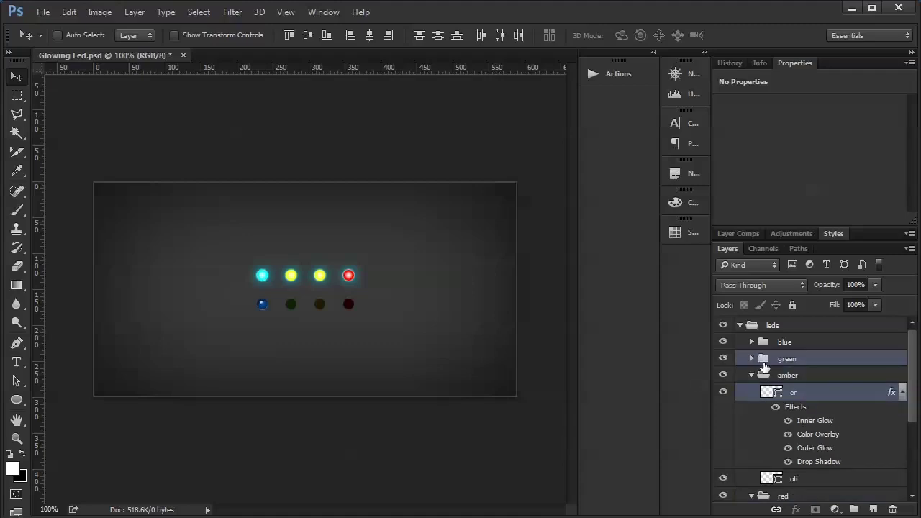
left_click(750, 341)
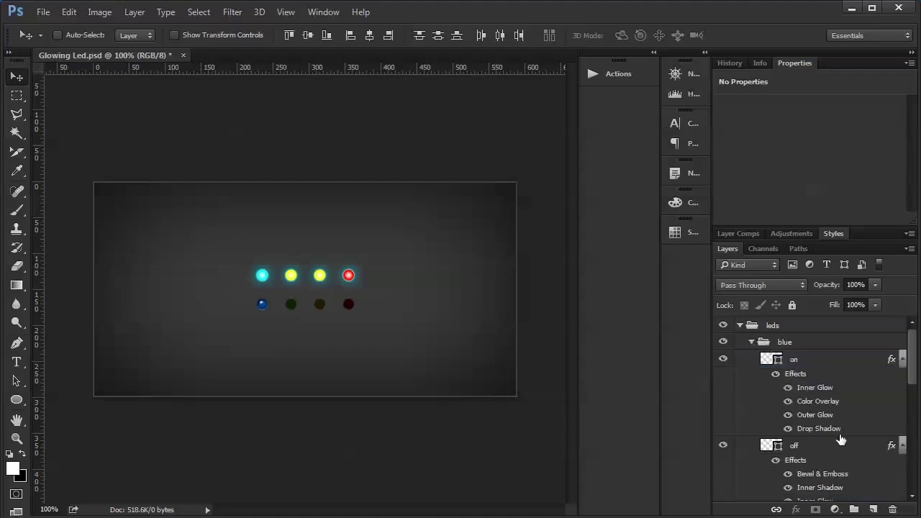
right_click(896, 448)
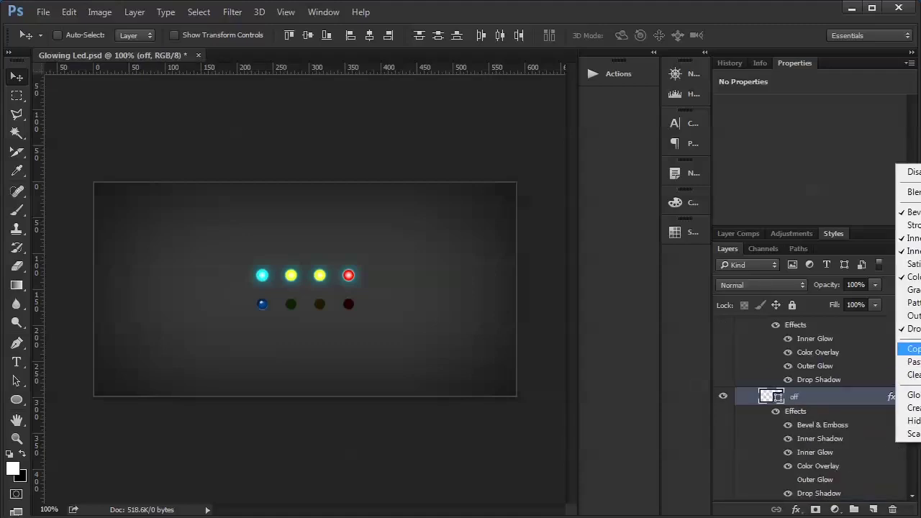
left_click(911, 349)
Paste the copied layer style onto the "off" layers of the green, amber and red groups together.
scroll(822, 380, "down", 5)
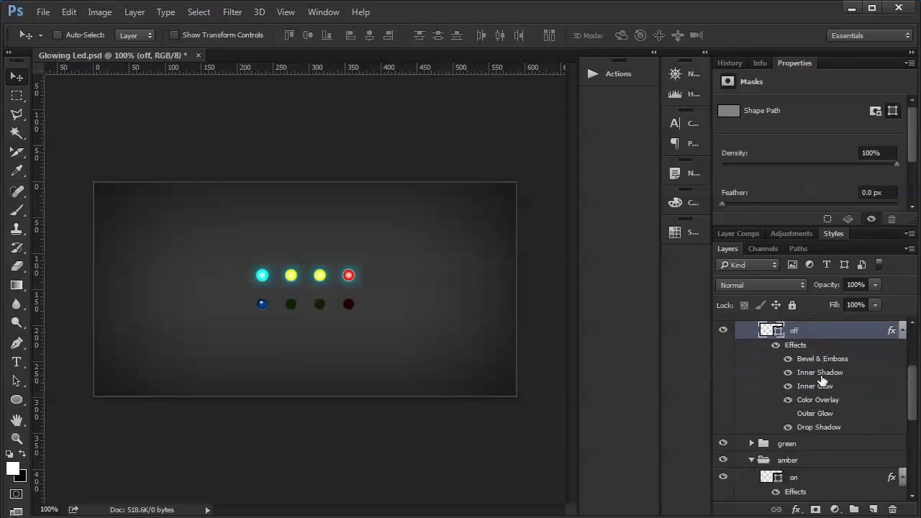
left_click(751, 394)
scroll(808, 410, "down", 2)
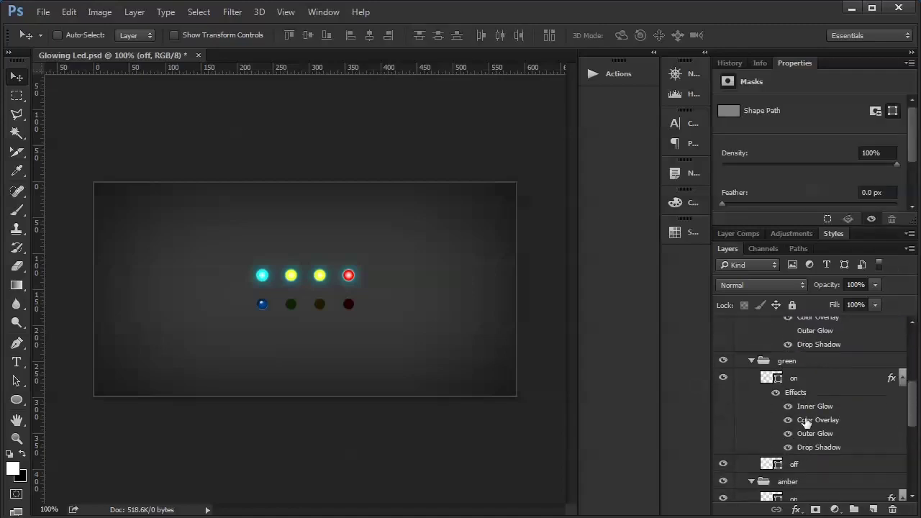
left_click(818, 464)
scroll(819, 466, "down", 3)
scroll(817, 468, "down", 3)
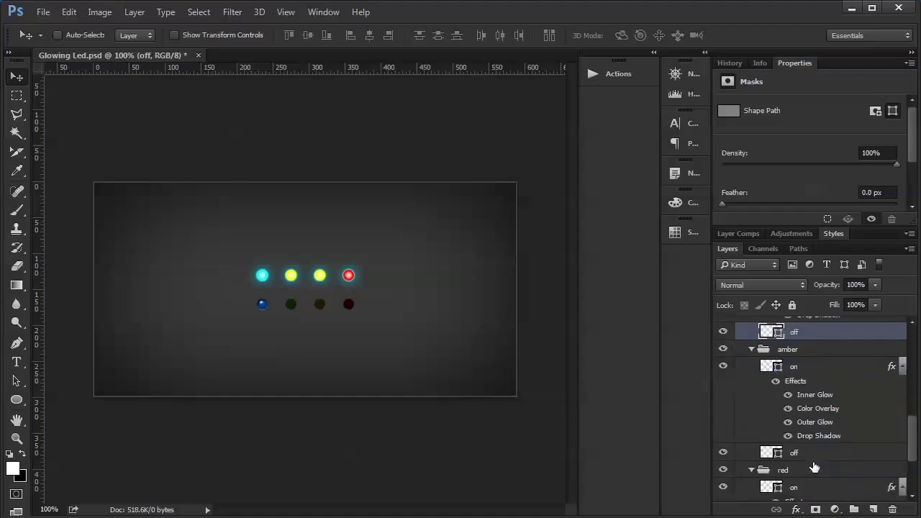
left_click(815, 454)
scroll(815, 460, "down", 6)
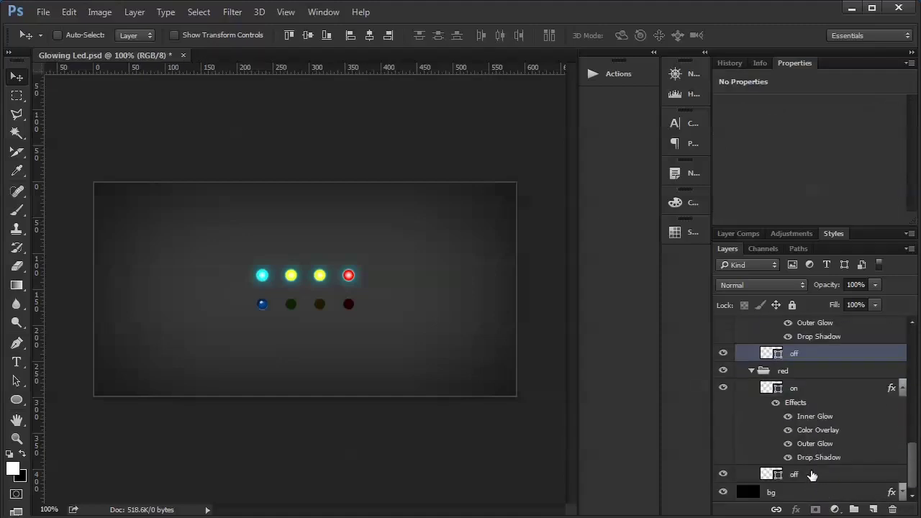
left_click(812, 475, "ctrl")
right_click(899, 478)
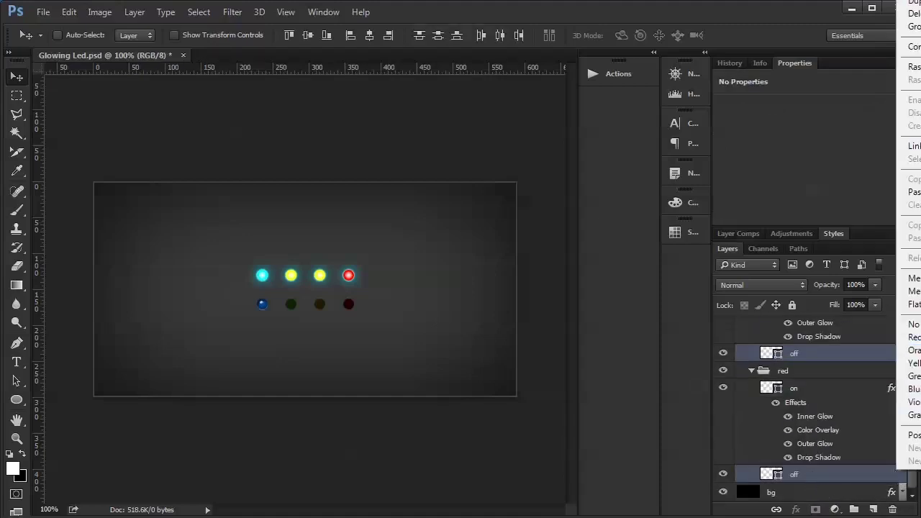
left_click(910, 192)
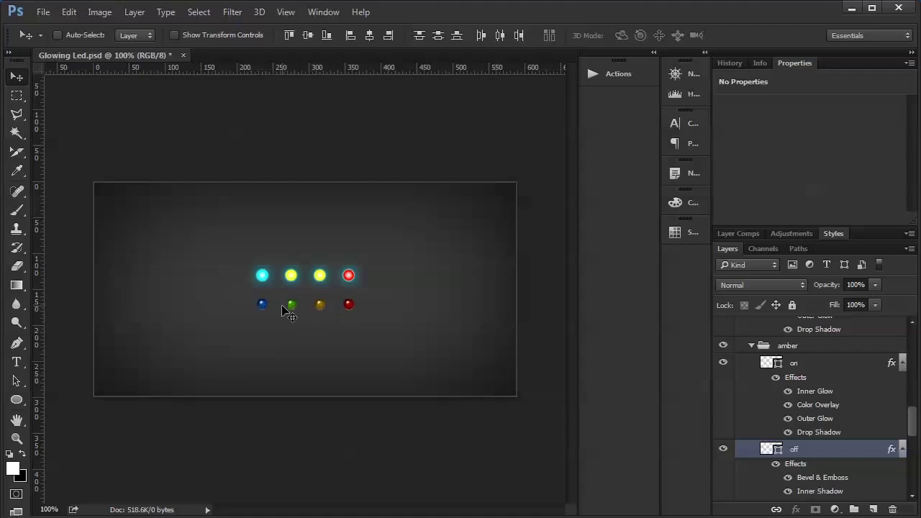
Change the Outer Glow color of the amber group's "on" layer to golden yellow ffd11a.
double_click(892, 365)
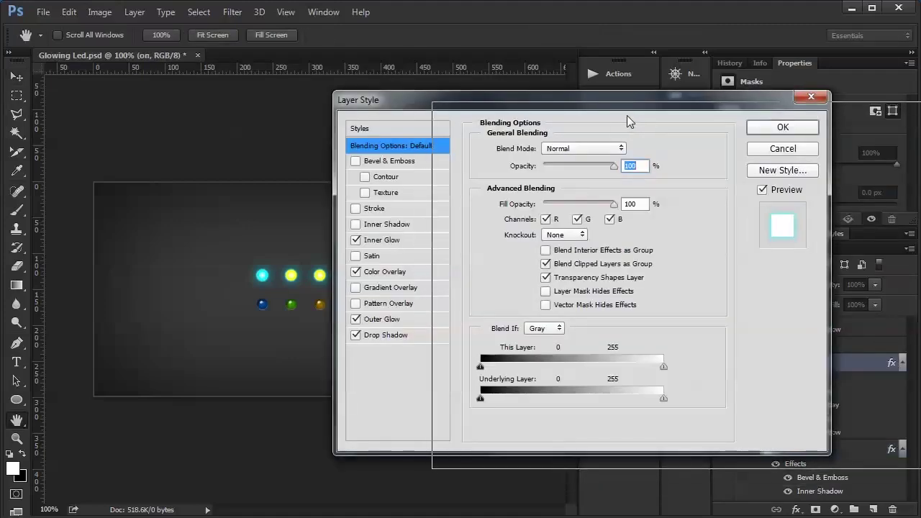
left_click_drag(609, 106, 692, 113)
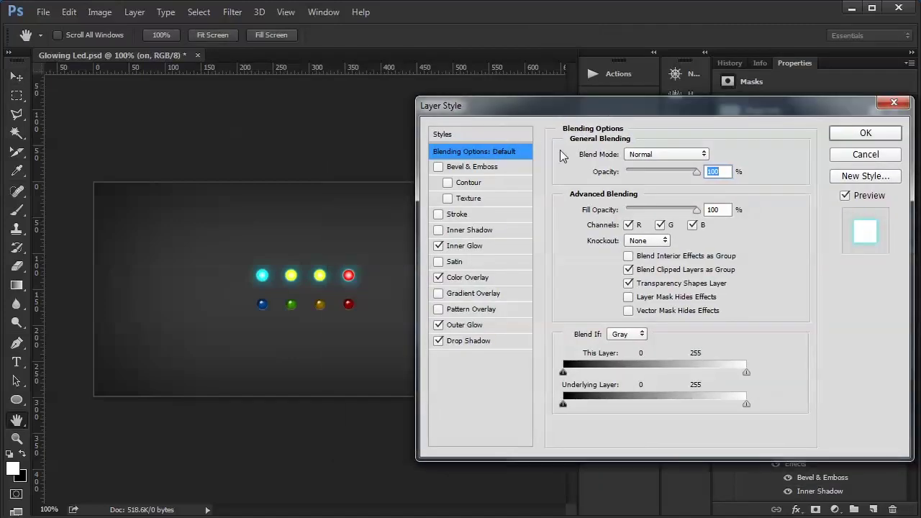
left_click(456, 248)
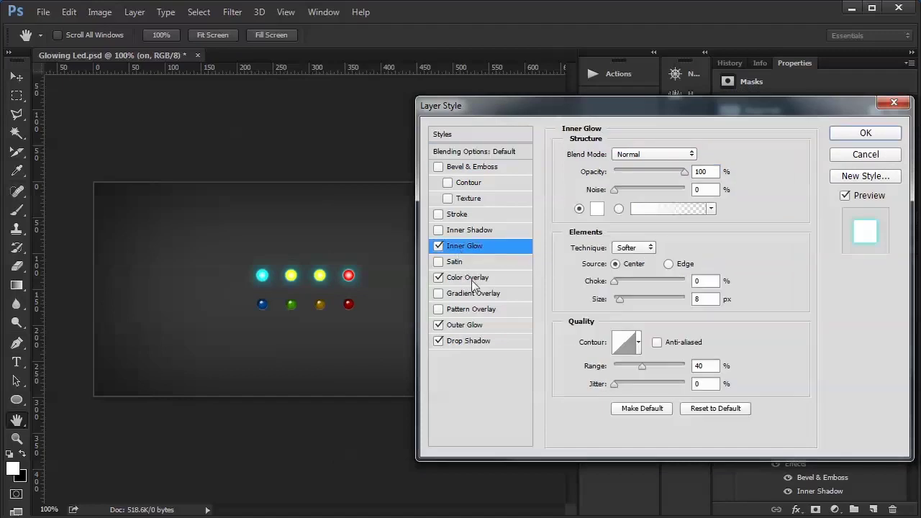
left_click(466, 325)
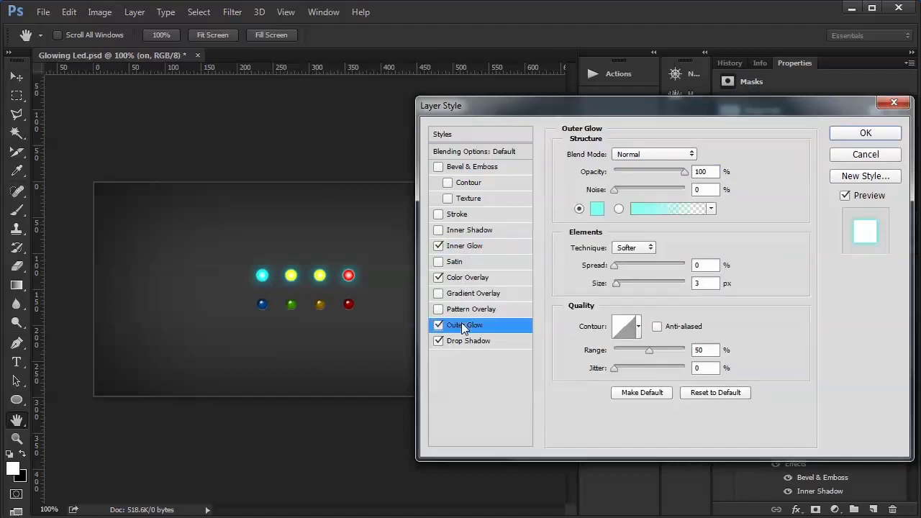
left_click(597, 208)
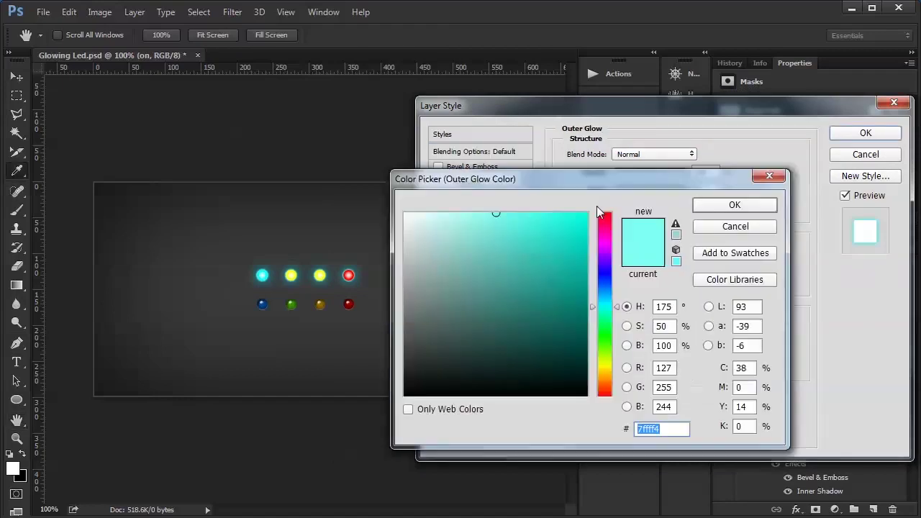
left_click(606, 368)
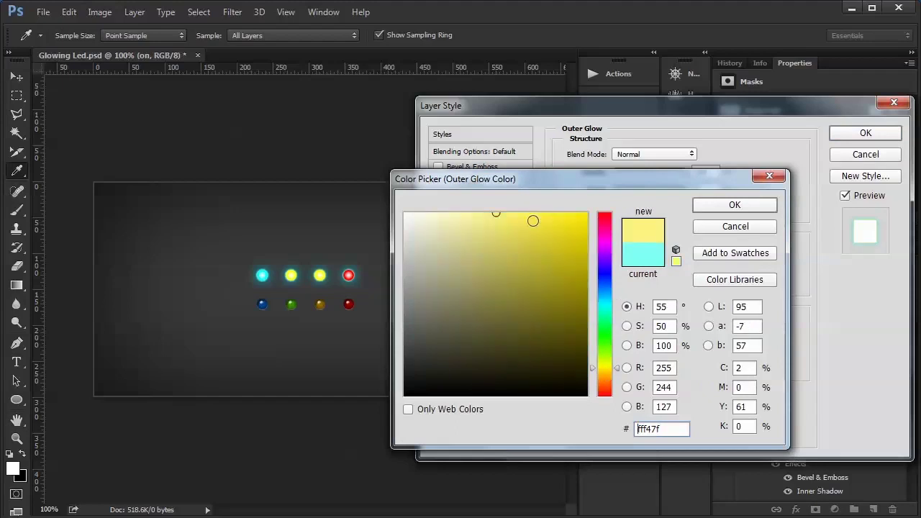
left_click_drag(547, 228, 569, 213)
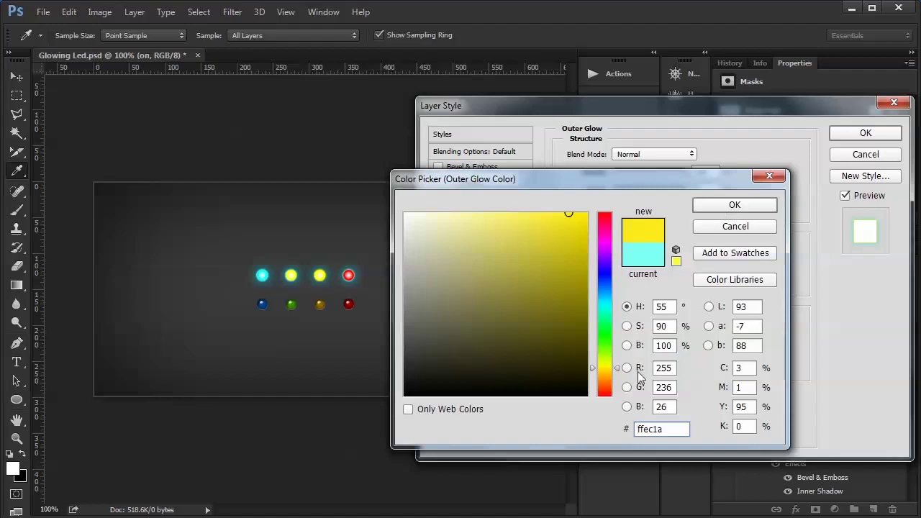
left_click_drag(617, 368, 616, 372)
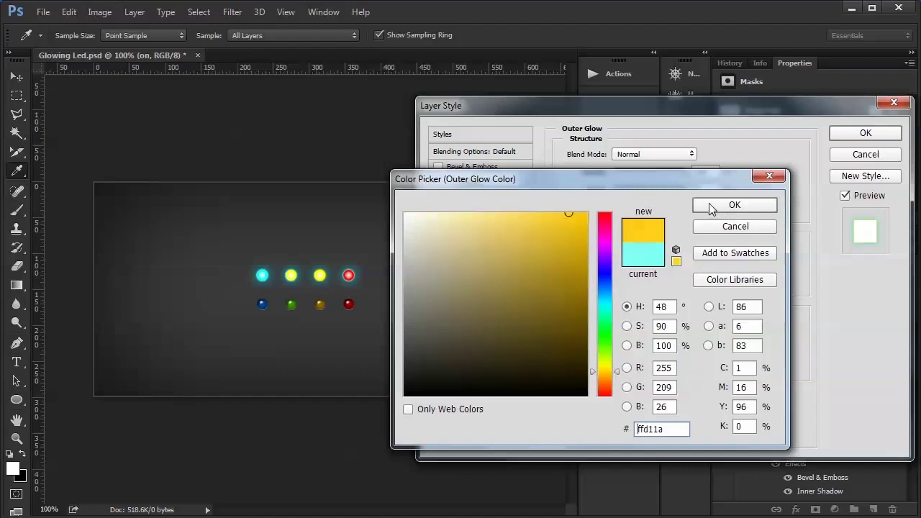
left_click(734, 205)
Change the Drop Shadow color of the amber "on" layer to orange-yellow ffc600.
left_click(484, 341)
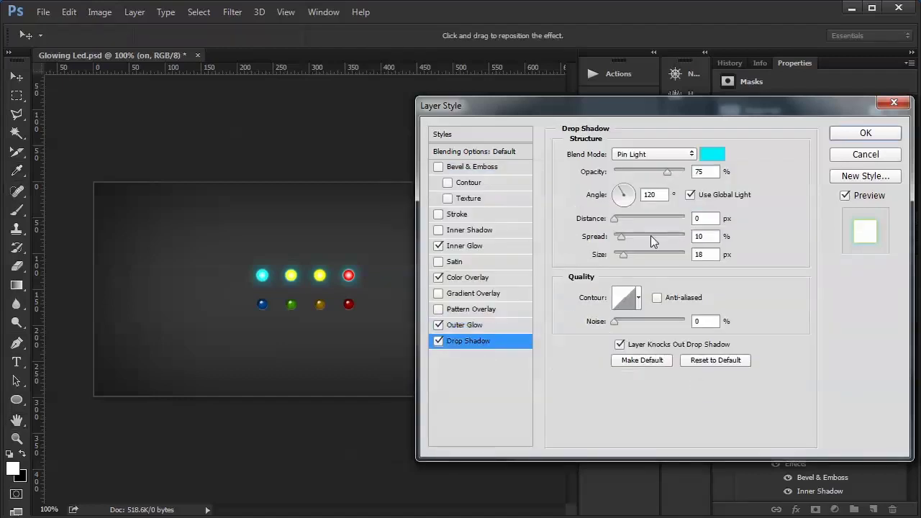
left_click(703, 154)
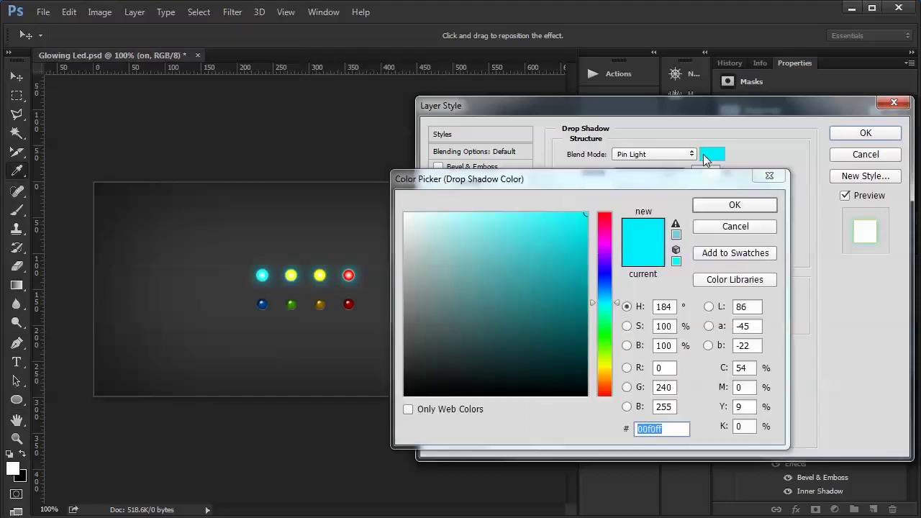
left_click(606, 372)
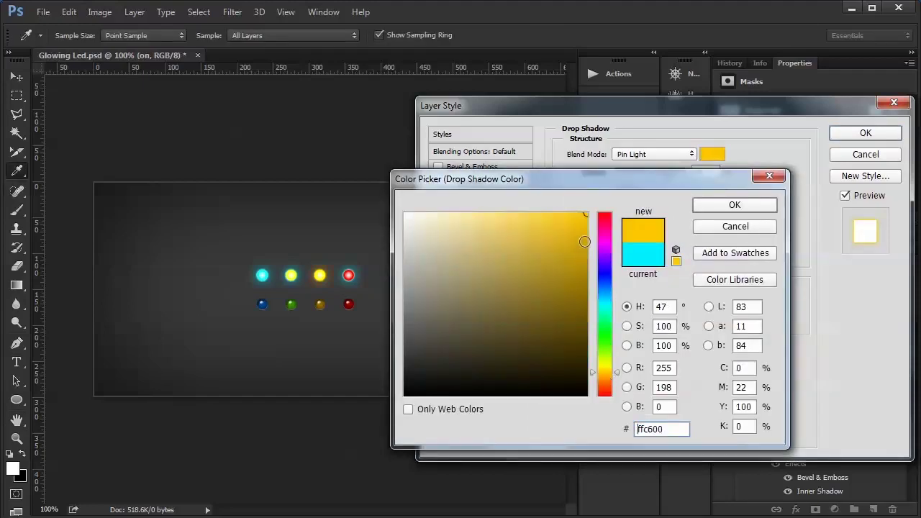
left_click(708, 206)
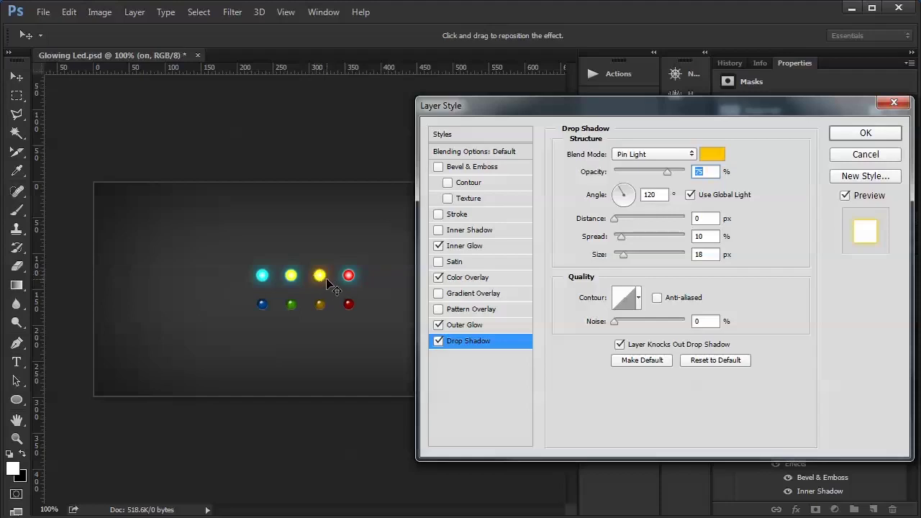
Reduce the Color Overlay opacity of the amber "on" layer to 93% and apply the layer style.
left_click(463, 282)
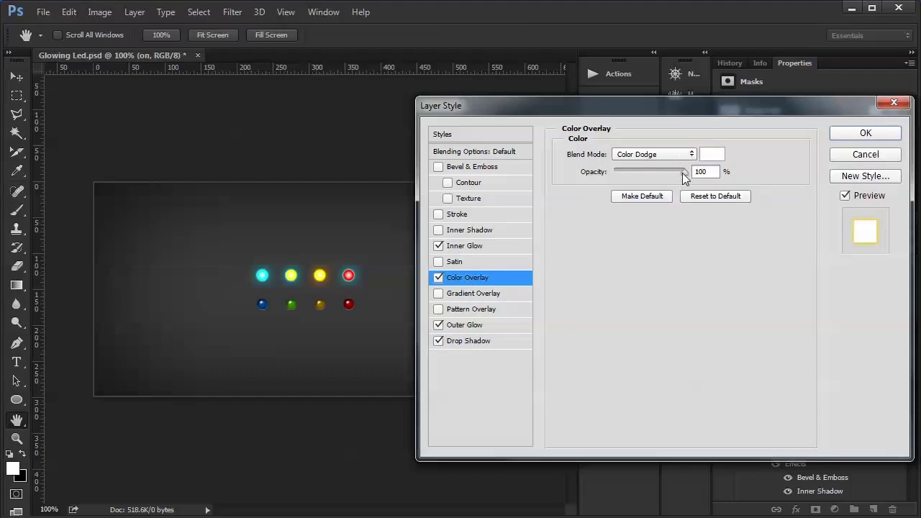
left_click_drag(682, 172, 680, 172)
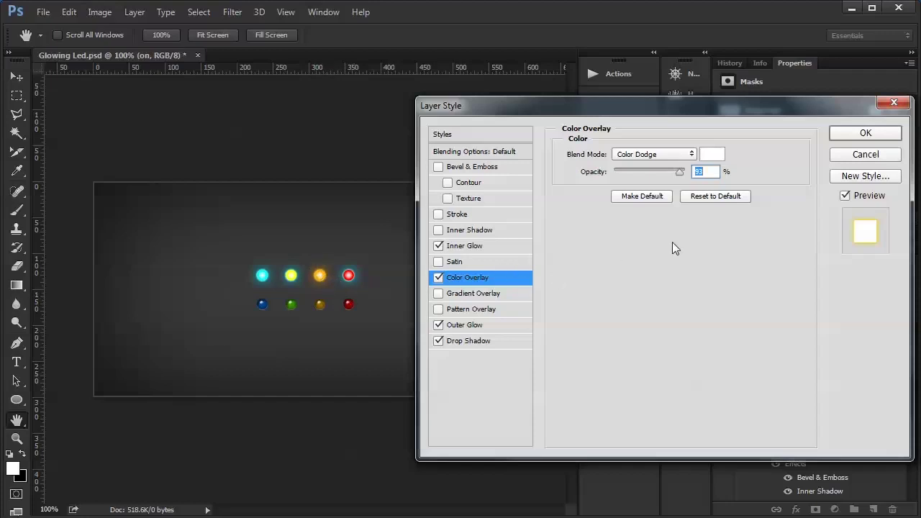
left_click(849, 133)
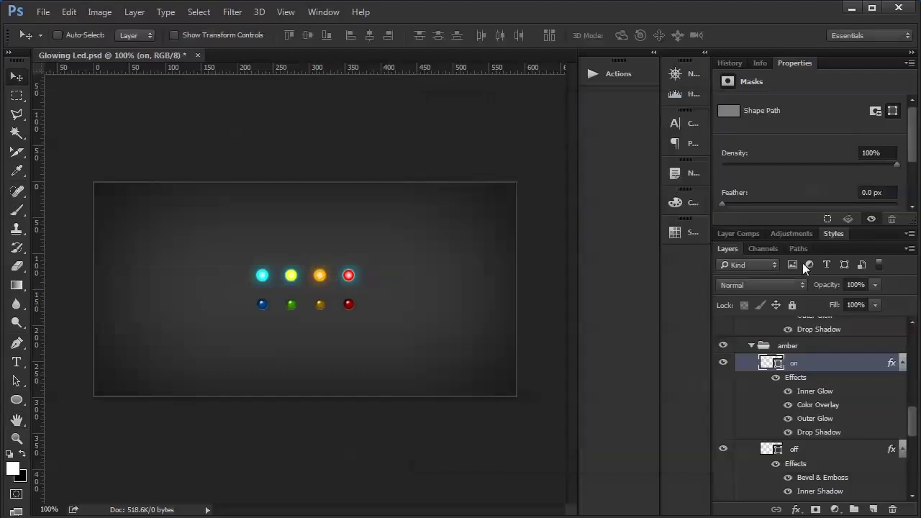
left_click_drag(915, 421, 913, 461)
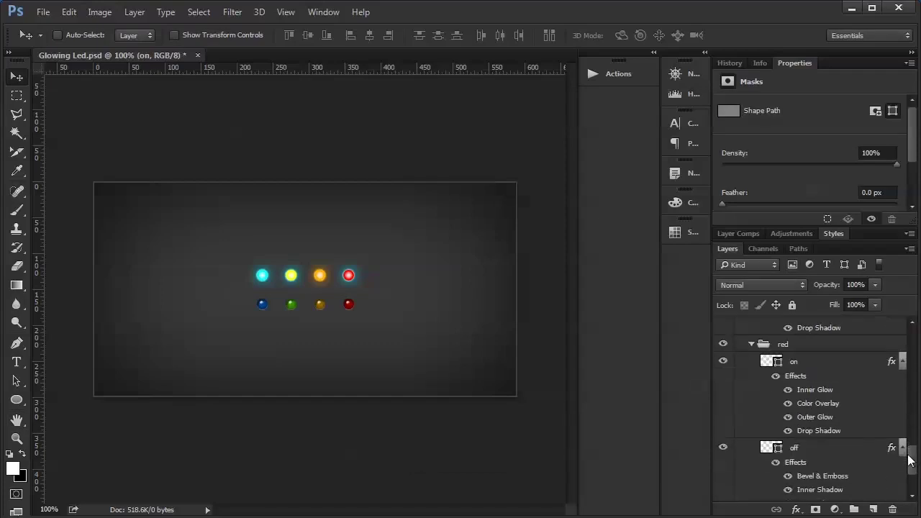
Change the Outer Glow color of the red group's "on" layer to bright red ff1818.
double_click(891, 364)
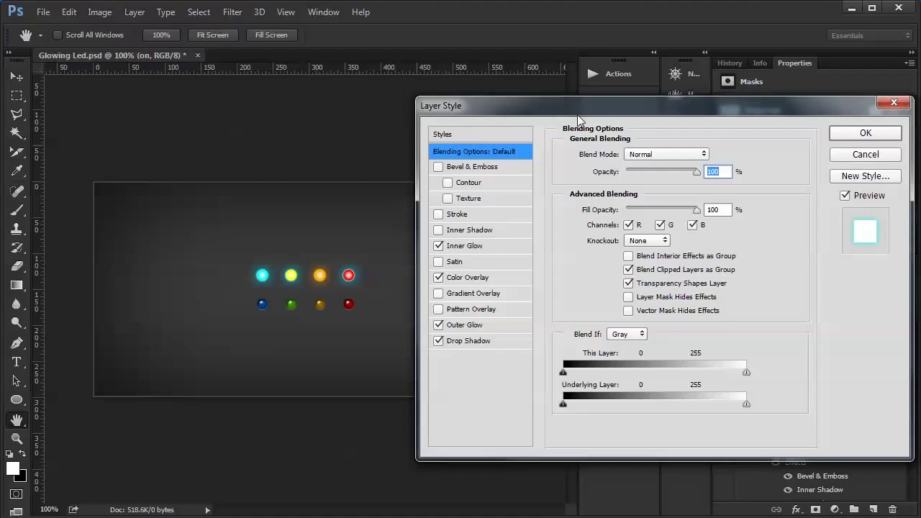
left_click_drag(576, 112, 566, 107)
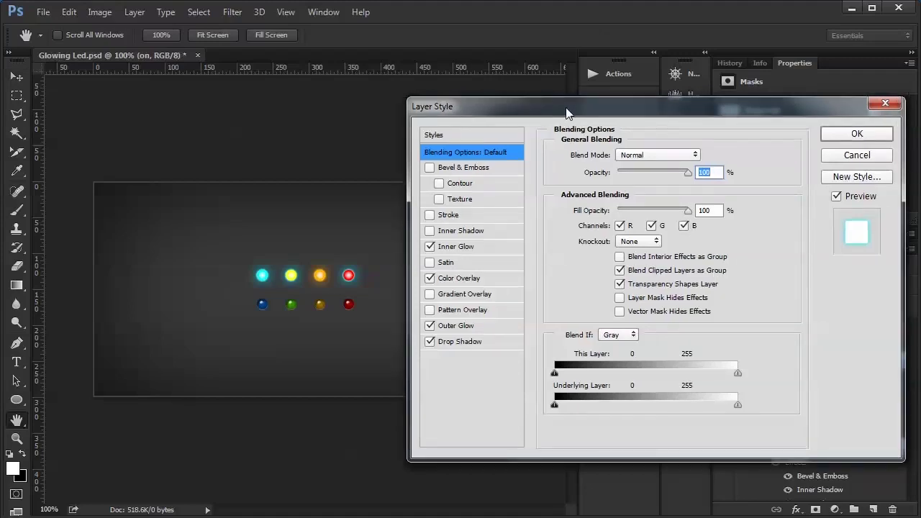
left_click(460, 331)
left_click(589, 211)
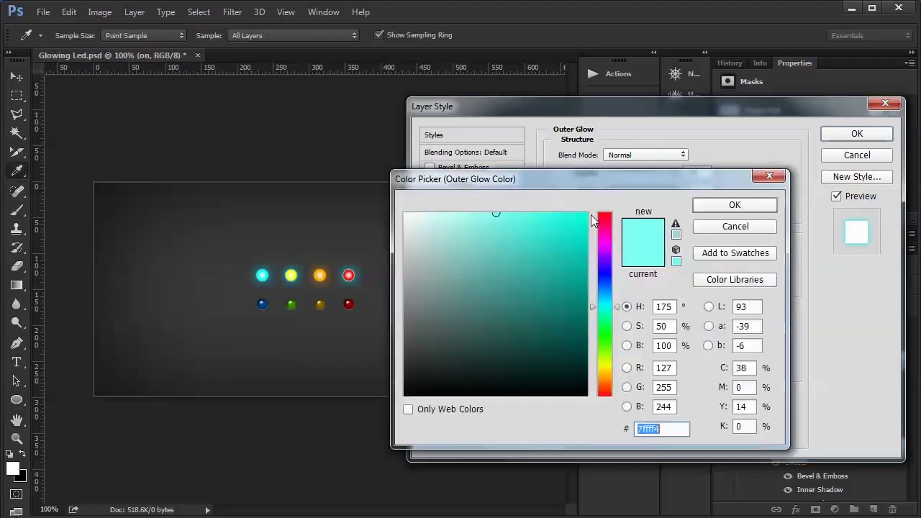
left_click_drag(602, 365, 609, 160)
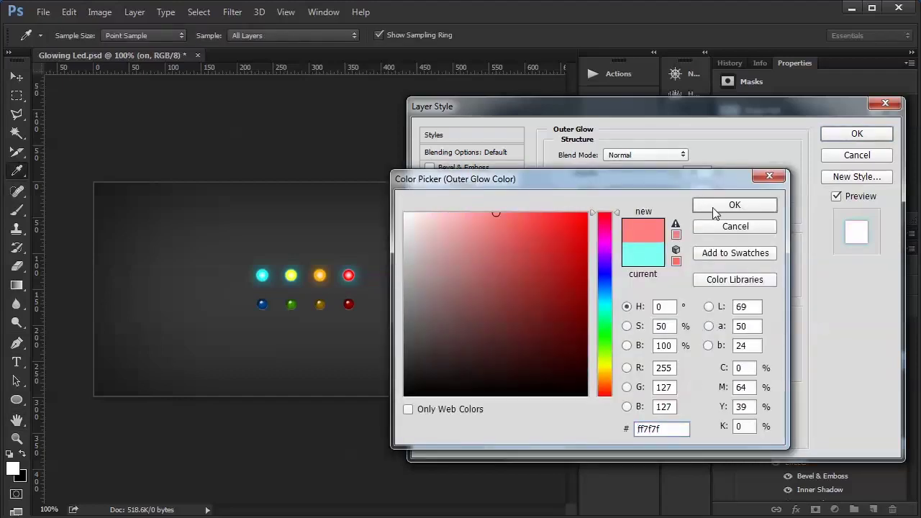
left_click_drag(543, 235, 574, 200)
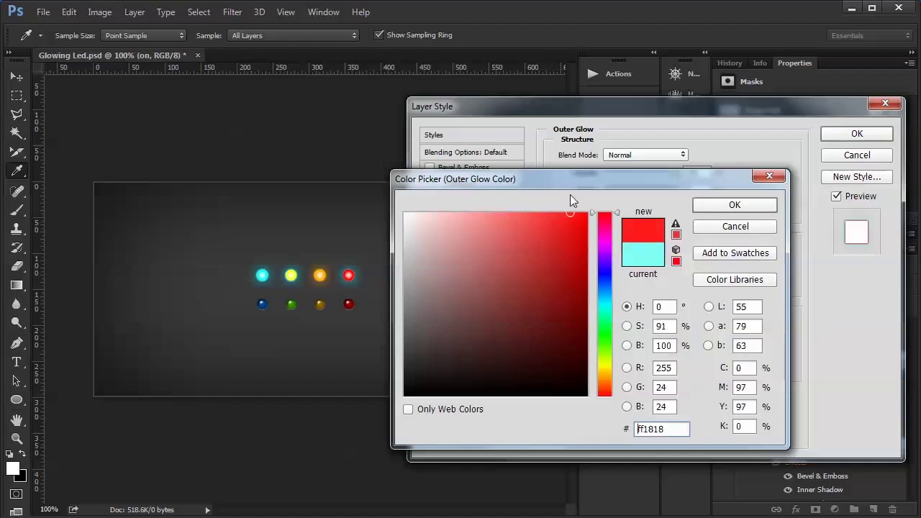
left_click(708, 205)
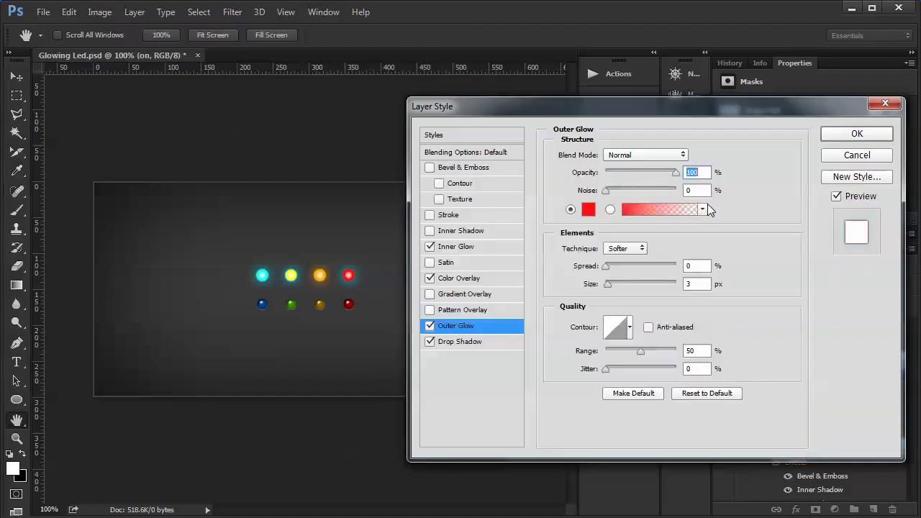
Change the Drop Shadow color of the red "on" layer to pure red ff0000.
left_click(465, 342)
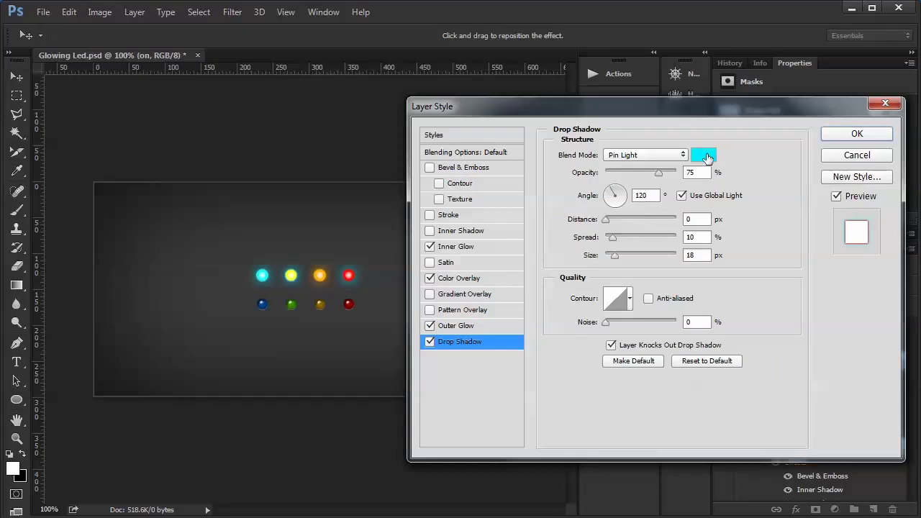
left_click(704, 156)
left_click_drag(603, 249, 609, 192)
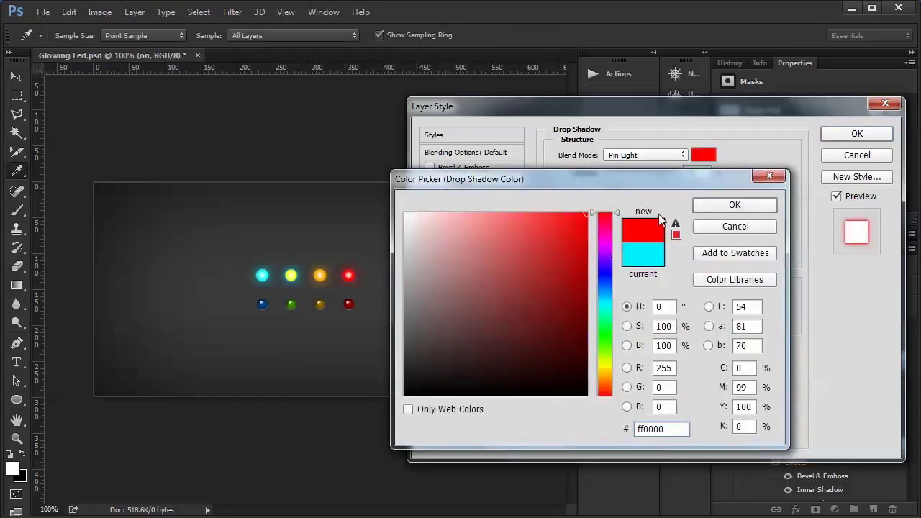
left_click(714, 206)
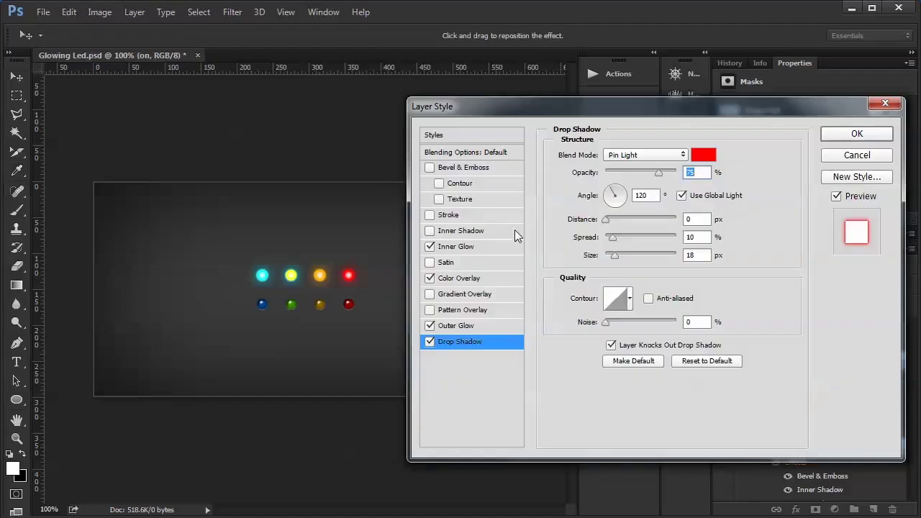
Reduce the Inner Glow opacity of the red "on" layer to about 81% and apply the layer style.
left_click(445, 247)
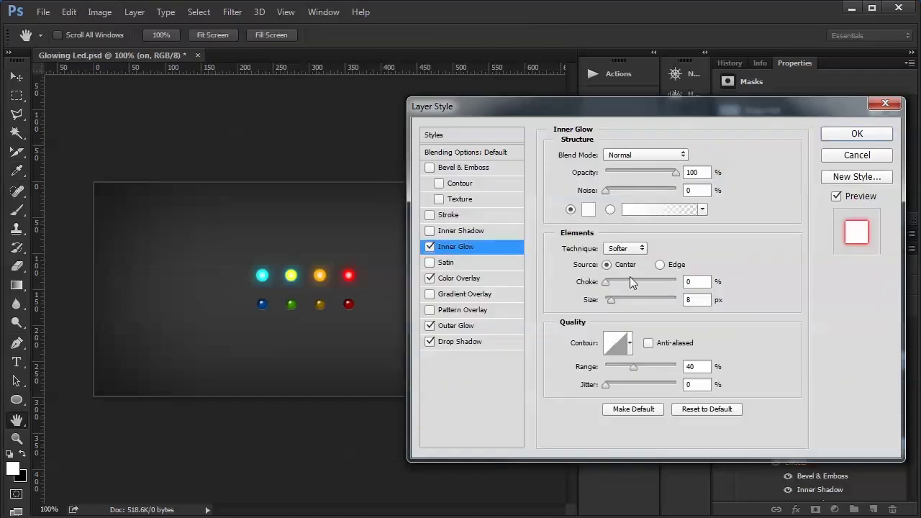
left_click_drag(676, 173, 660, 174)
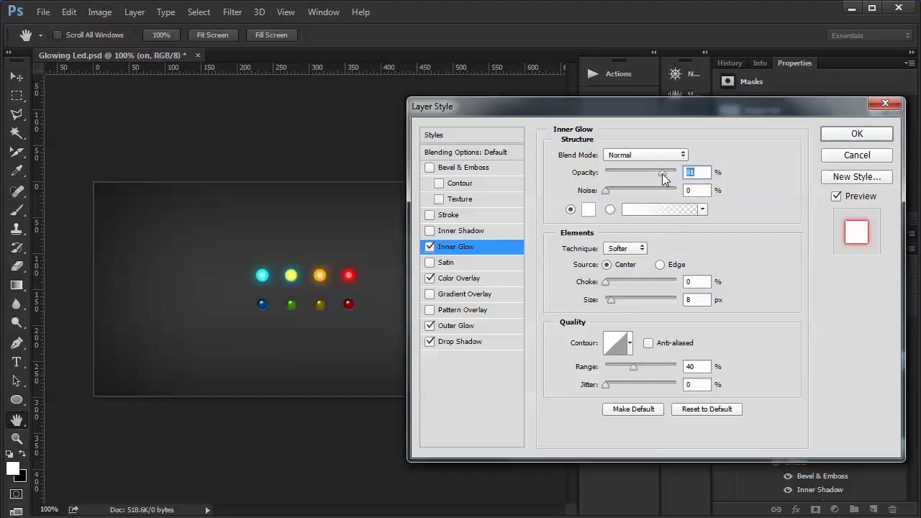
left_click(854, 134)
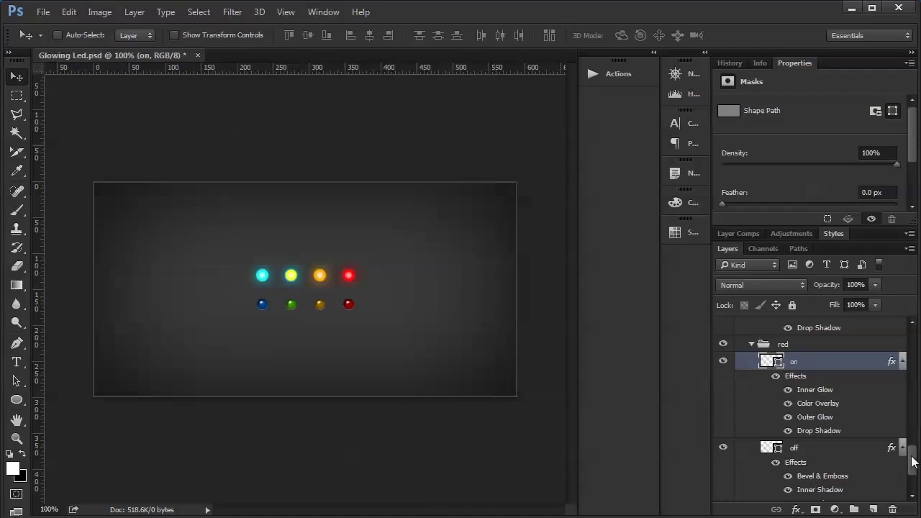
Change the Outer Glow color of the green group's "on" layer to light green 82ff7f.
left_click_drag(912, 462, 894, 398)
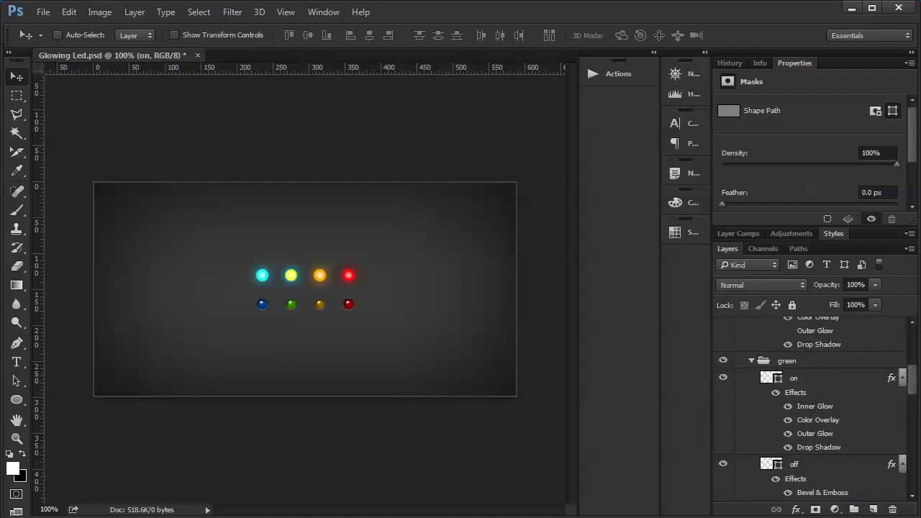
double_click(894, 382)
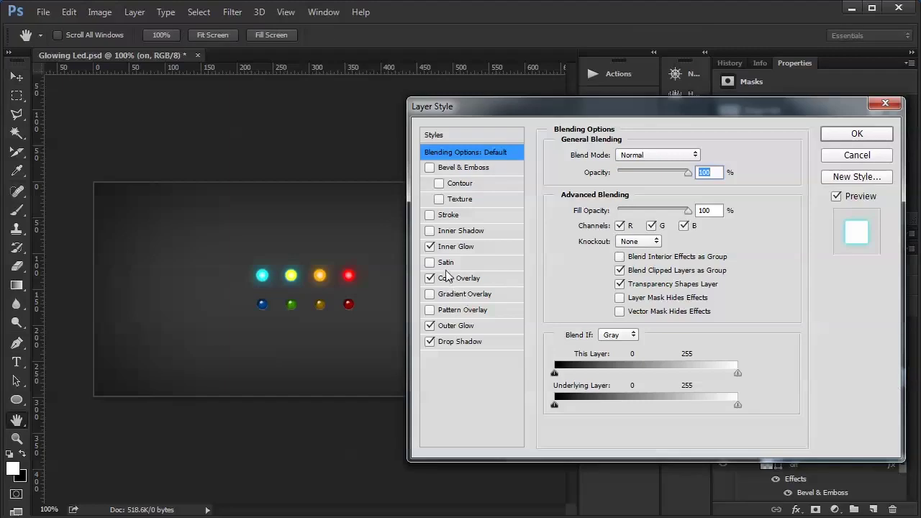
left_click(453, 329)
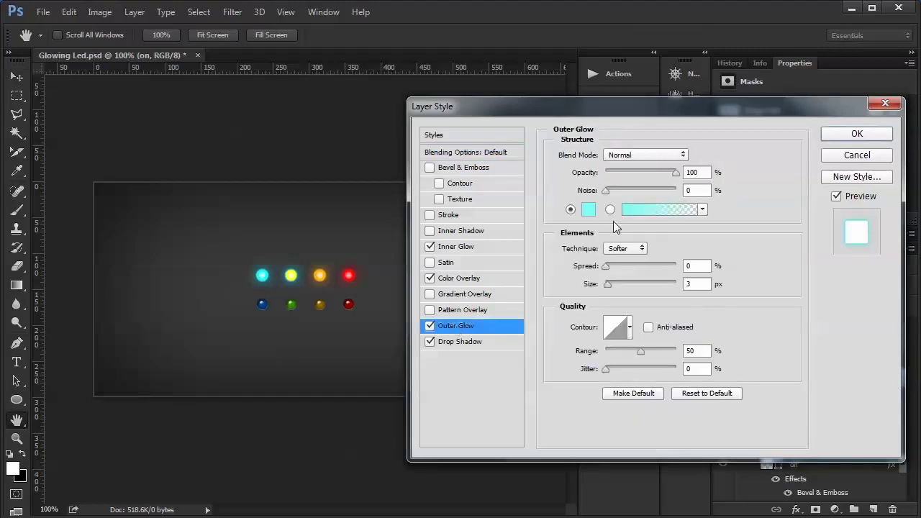
left_click(589, 209)
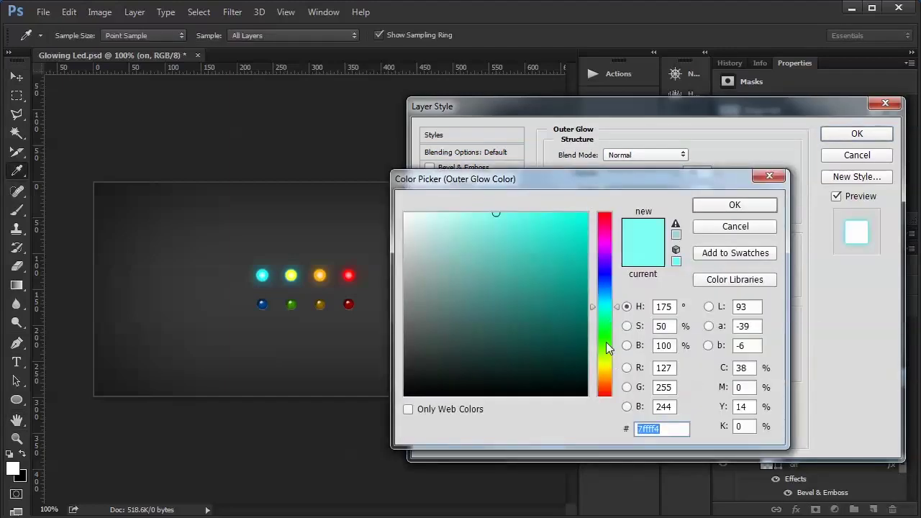
left_click(607, 342)
left_click_drag(608, 340, 609, 335)
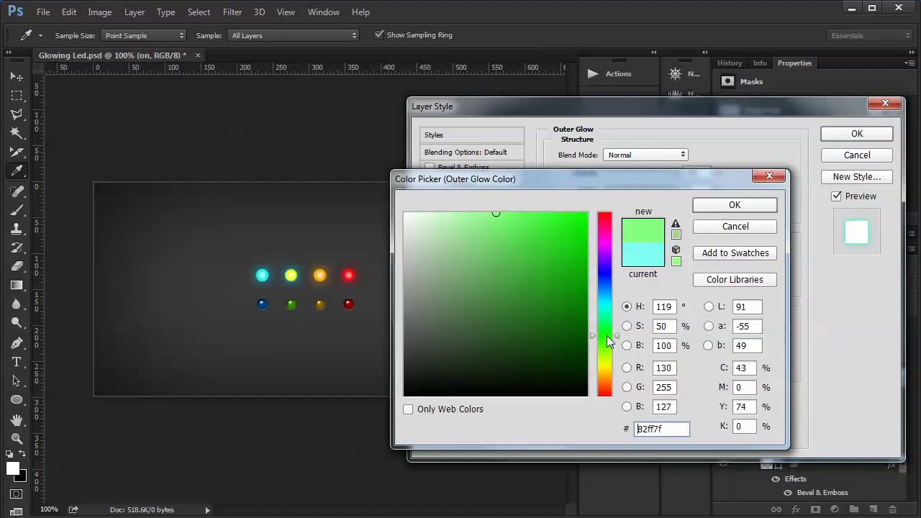
left_click(702, 208)
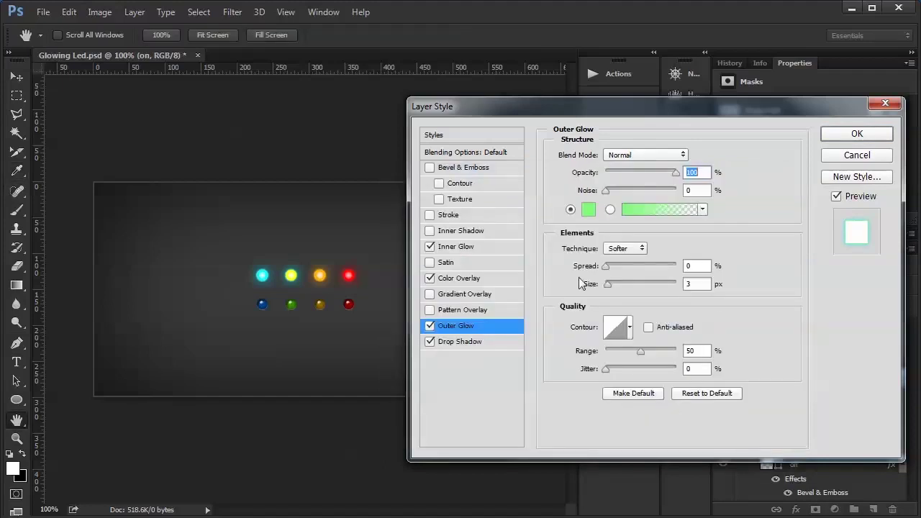
Change the Drop Shadow color of the green "on" layer to bright green 36ff00.
left_click(454, 343)
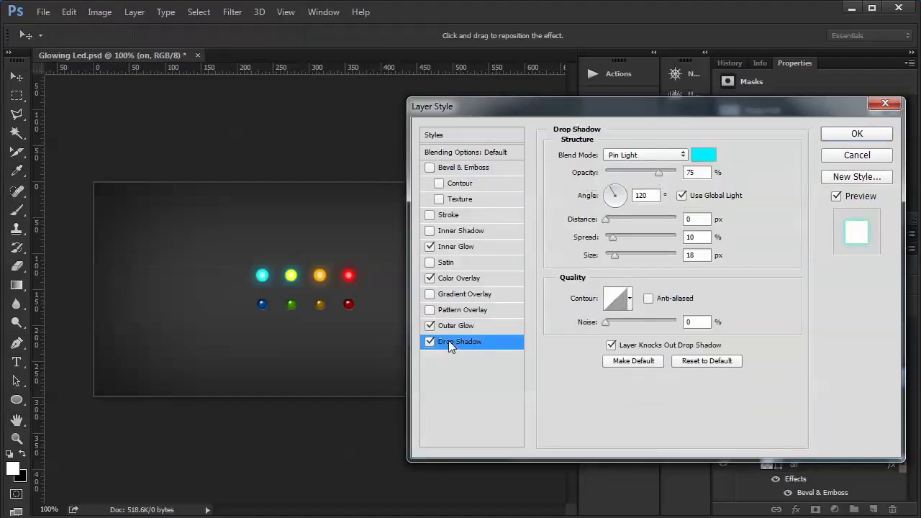
left_click(709, 160)
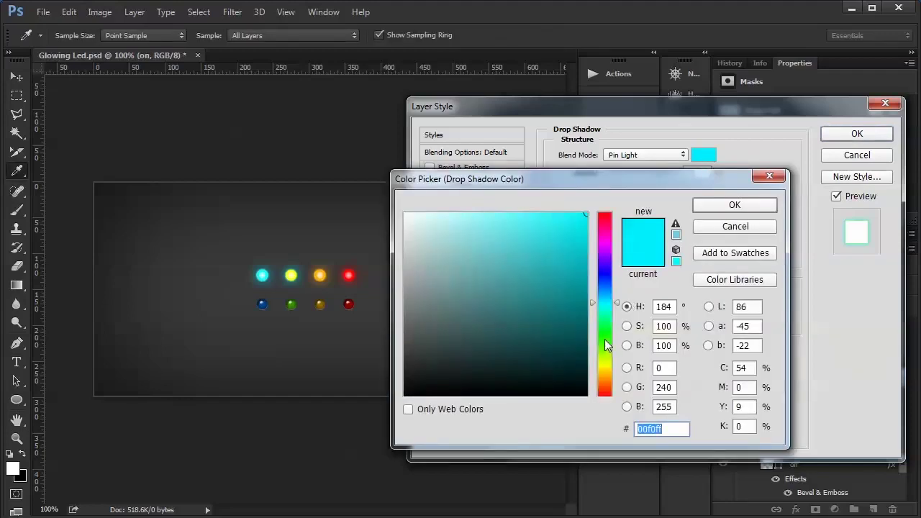
left_click(604, 341)
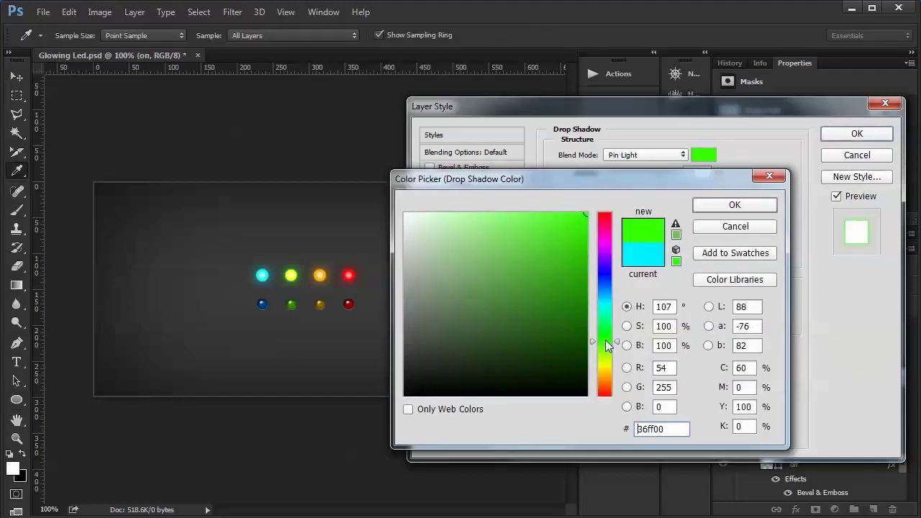
left_click(749, 208)
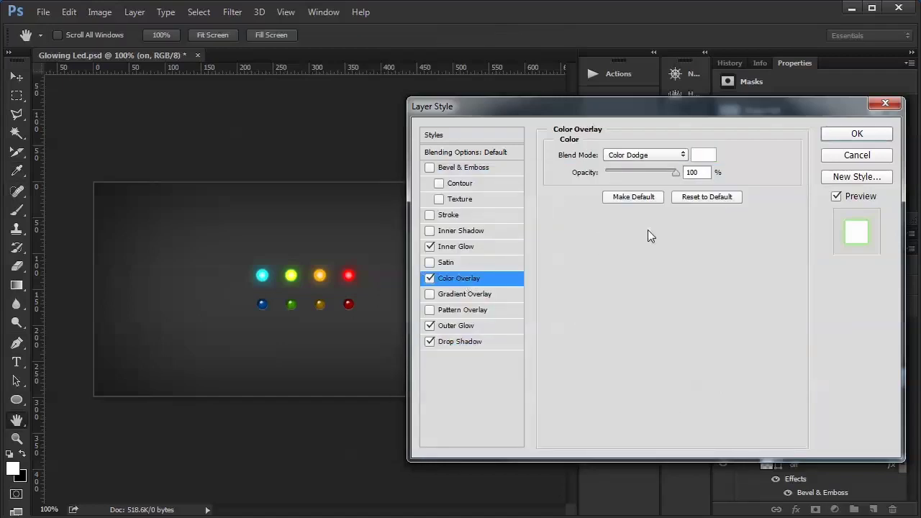
Reduce the Color Overlay opacity of the green "on" layer to 88% and apply the layer style.
left_click_drag(675, 175, 664, 172)
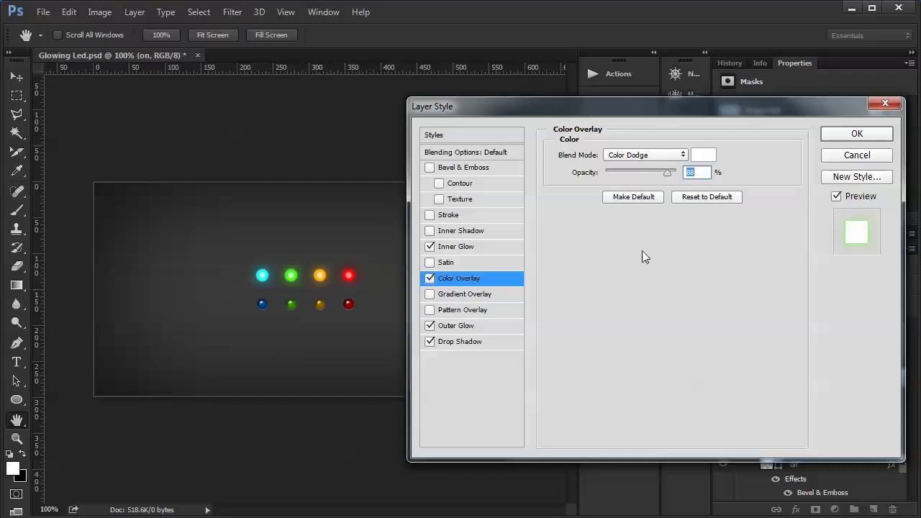
left_click(852, 135)
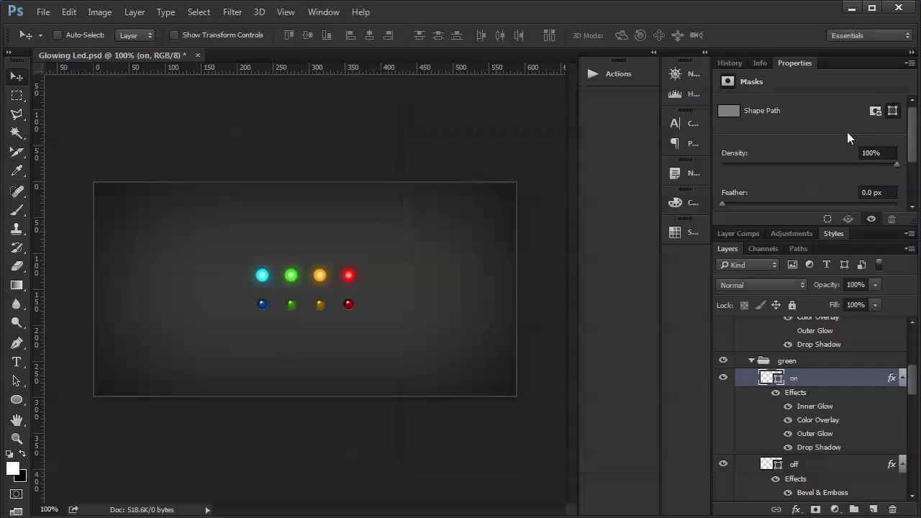